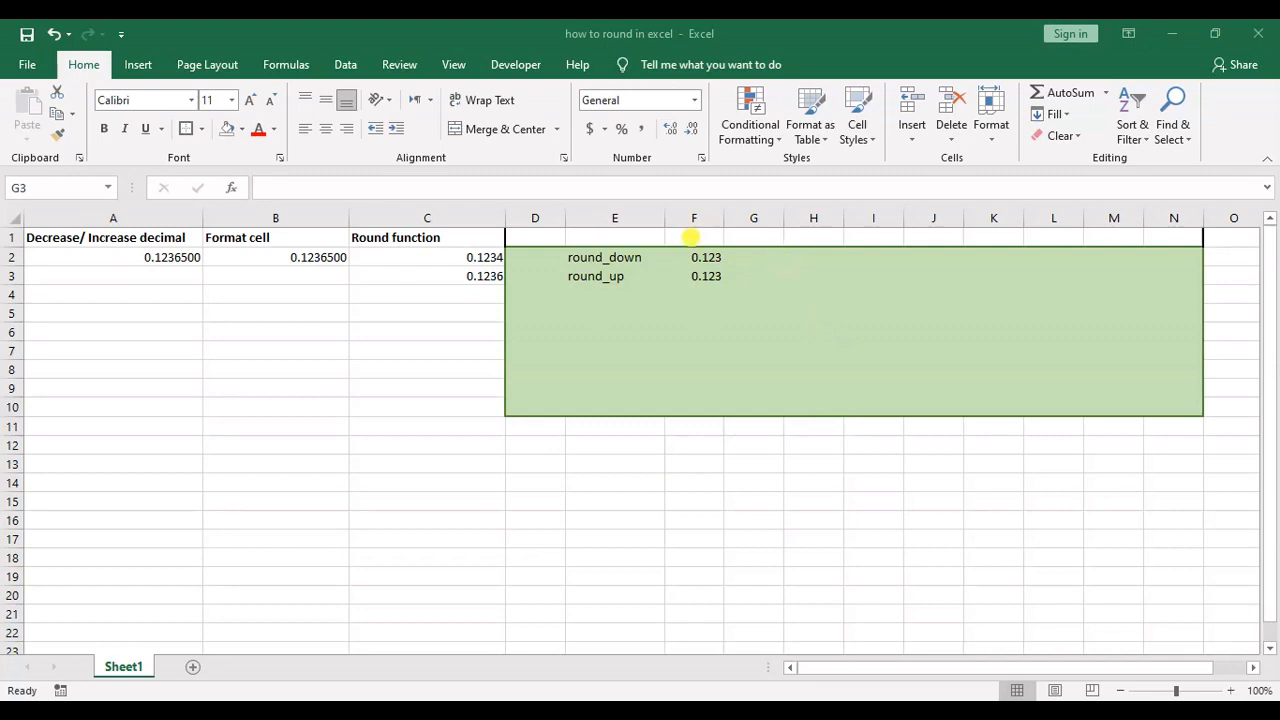
Examine the round_down and round_up labels and their example values in E2:F3
{"action": "left_click", "coordinate": [615, 257]}
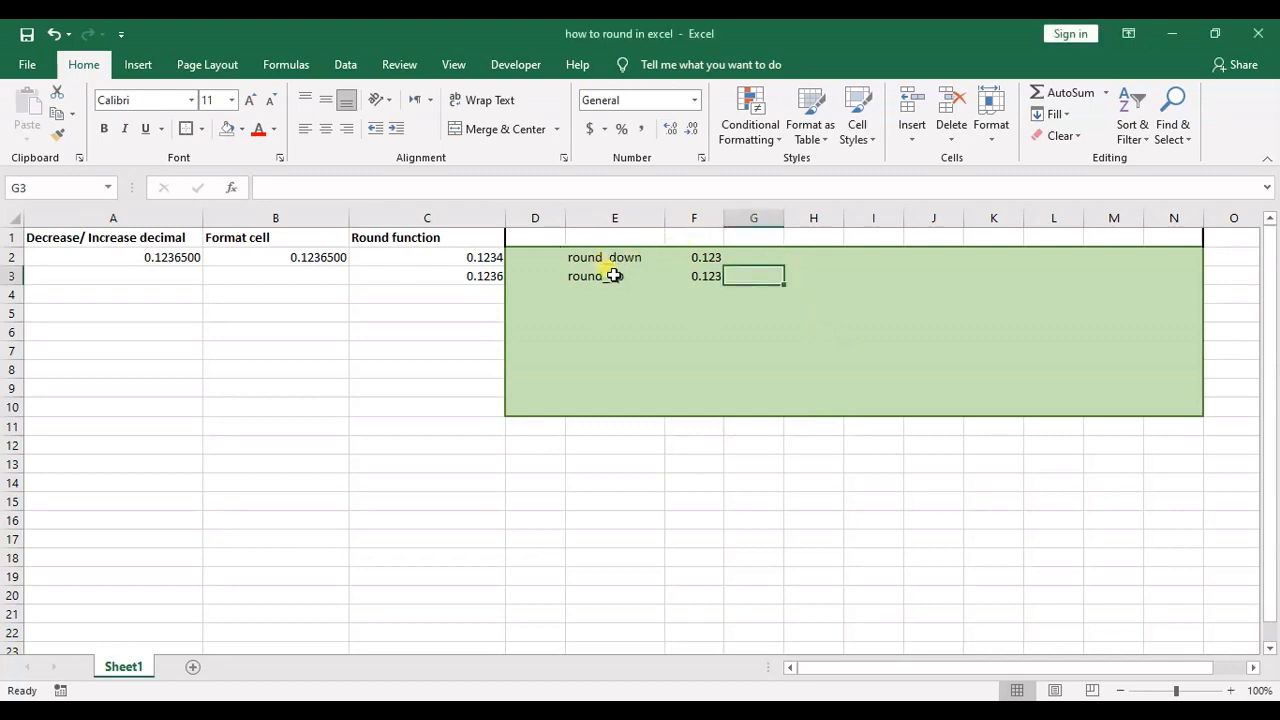
{"action": "left_click", "coordinate": [603, 258]}
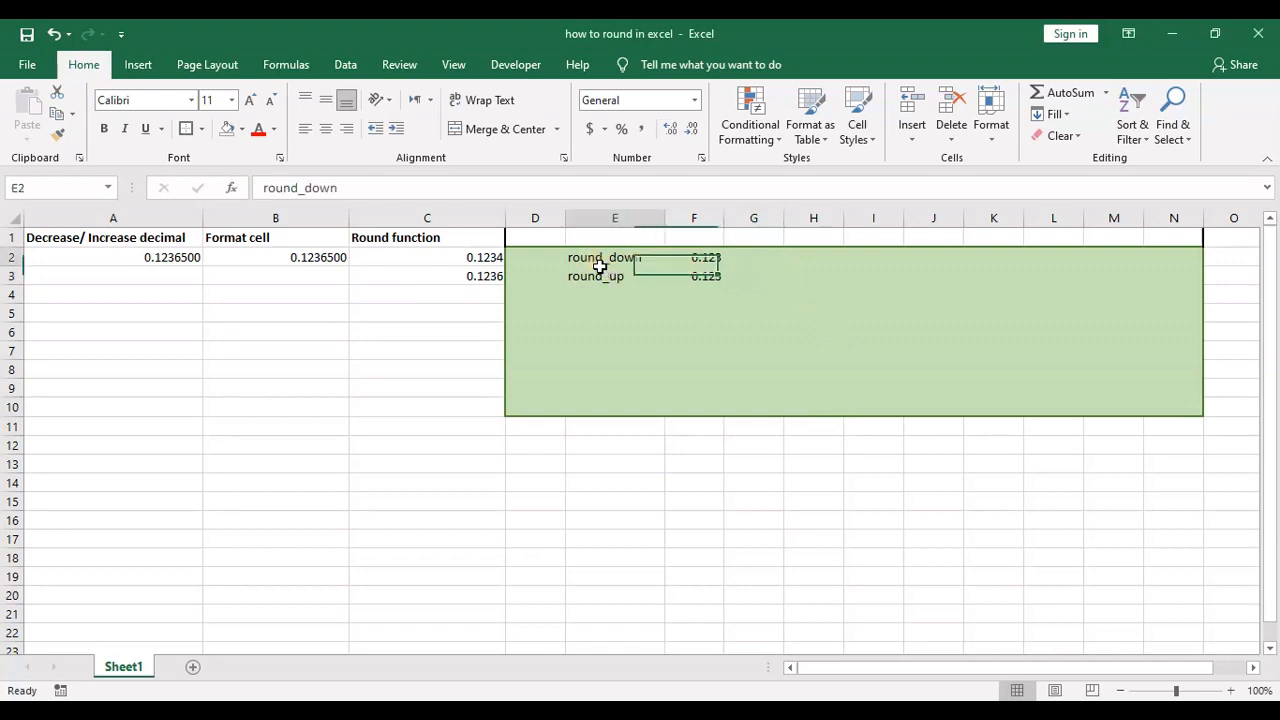
{"action": "left_click", "coordinate": [649, 279]}
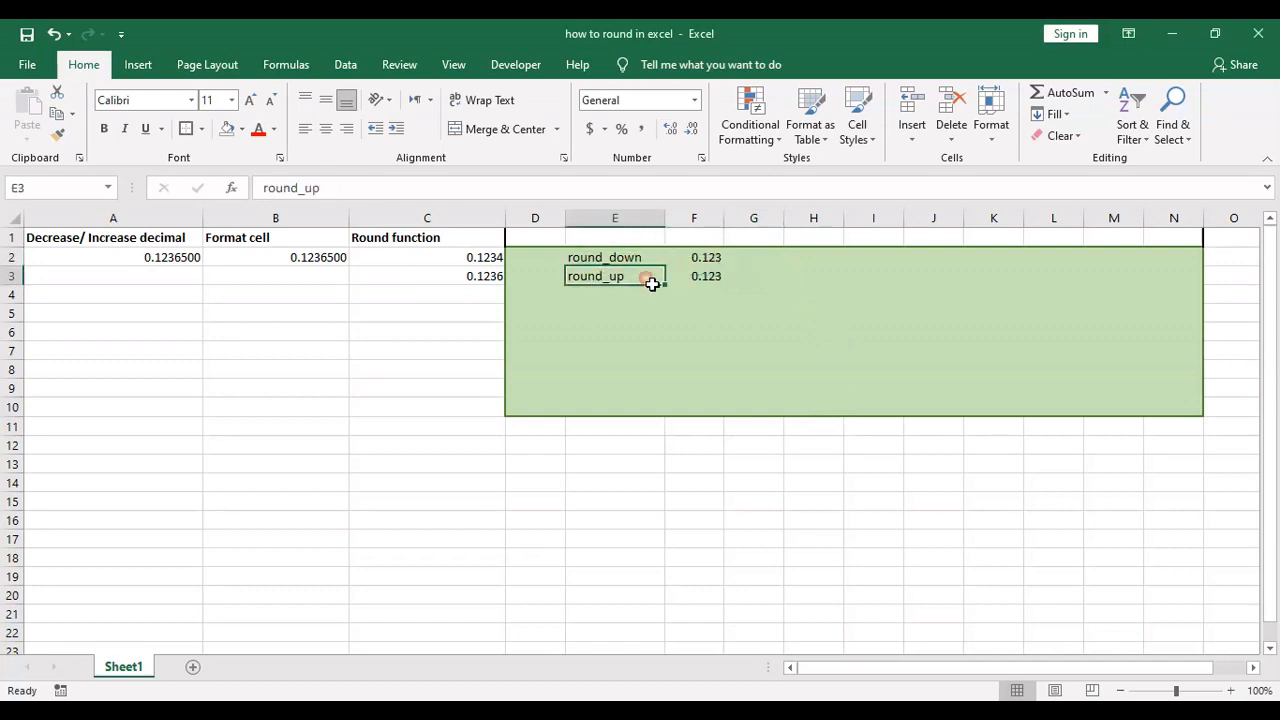
{"action": "left_click", "coordinate": [647, 263]}
{"action": "left_click", "coordinate": [697, 260]}
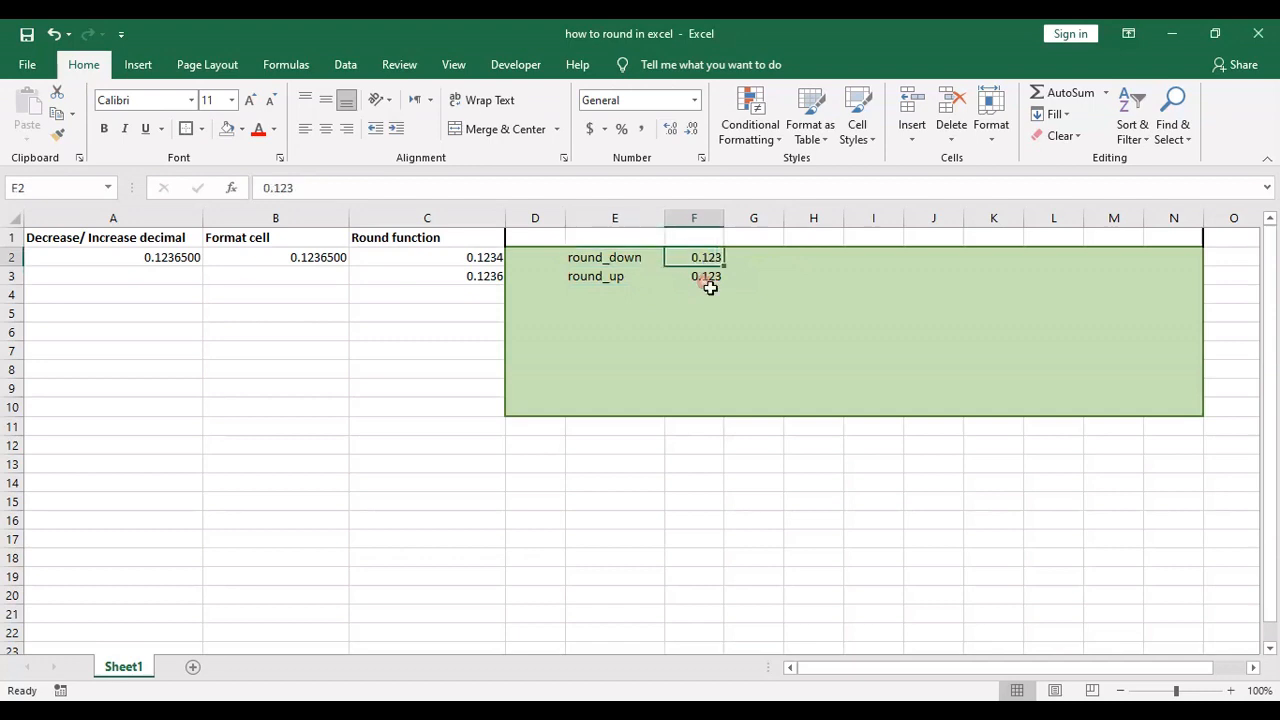
{"action": "left_click", "coordinate": [707, 285]}
Enter 0.12 in G2 as the rounded-down value and 0.13 in G3 as the rounded-up value
{"action": "left_click", "coordinate": [745, 262]}
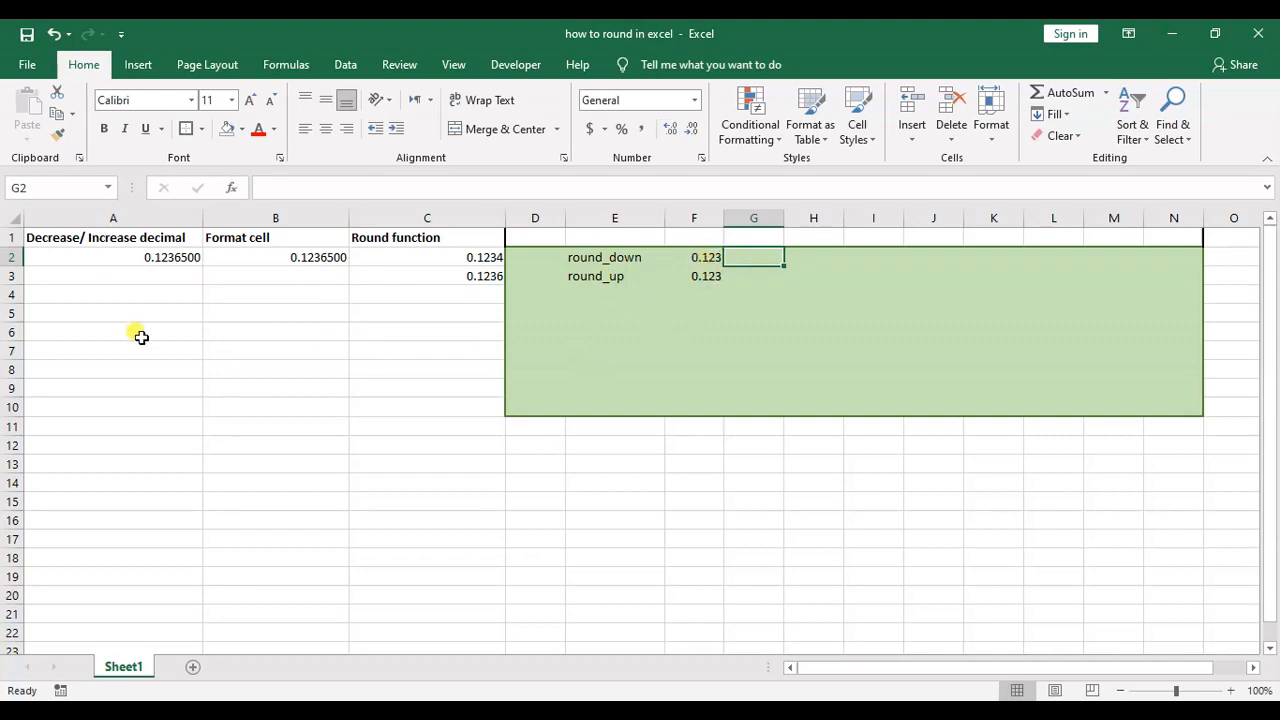
{"action": "type", "text": "0."}
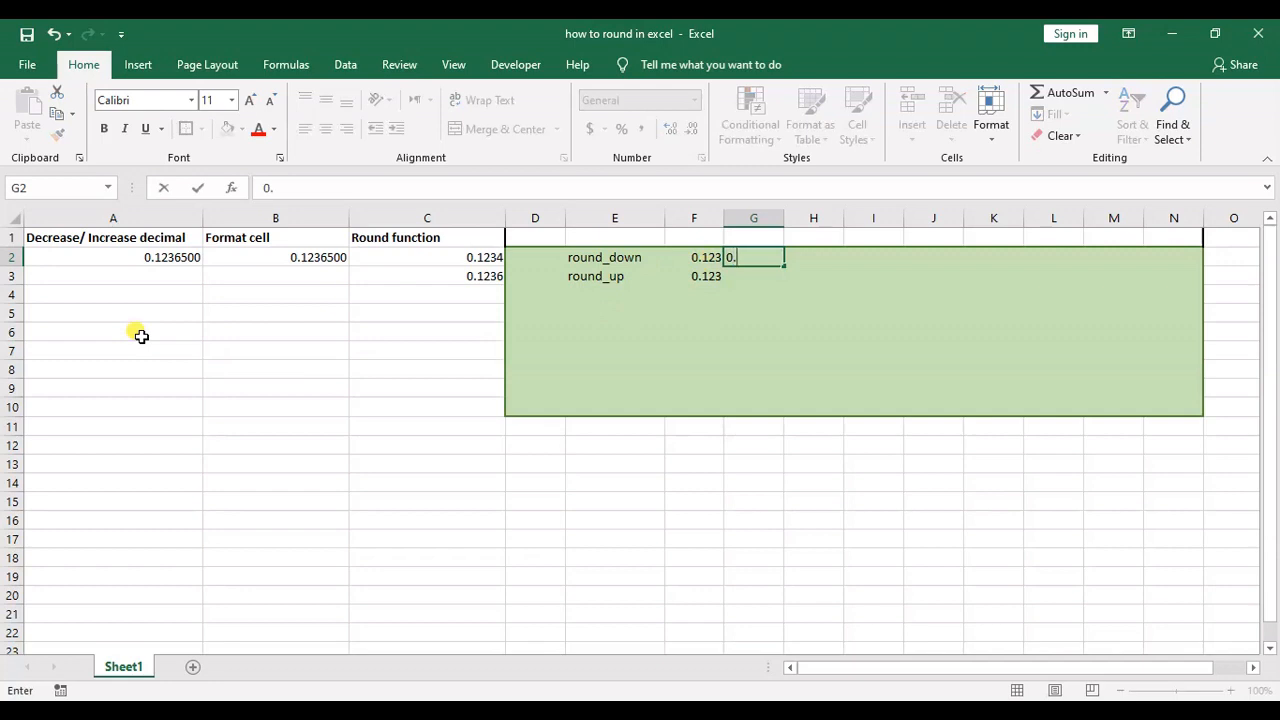
{"action": "type", "text": "1"}
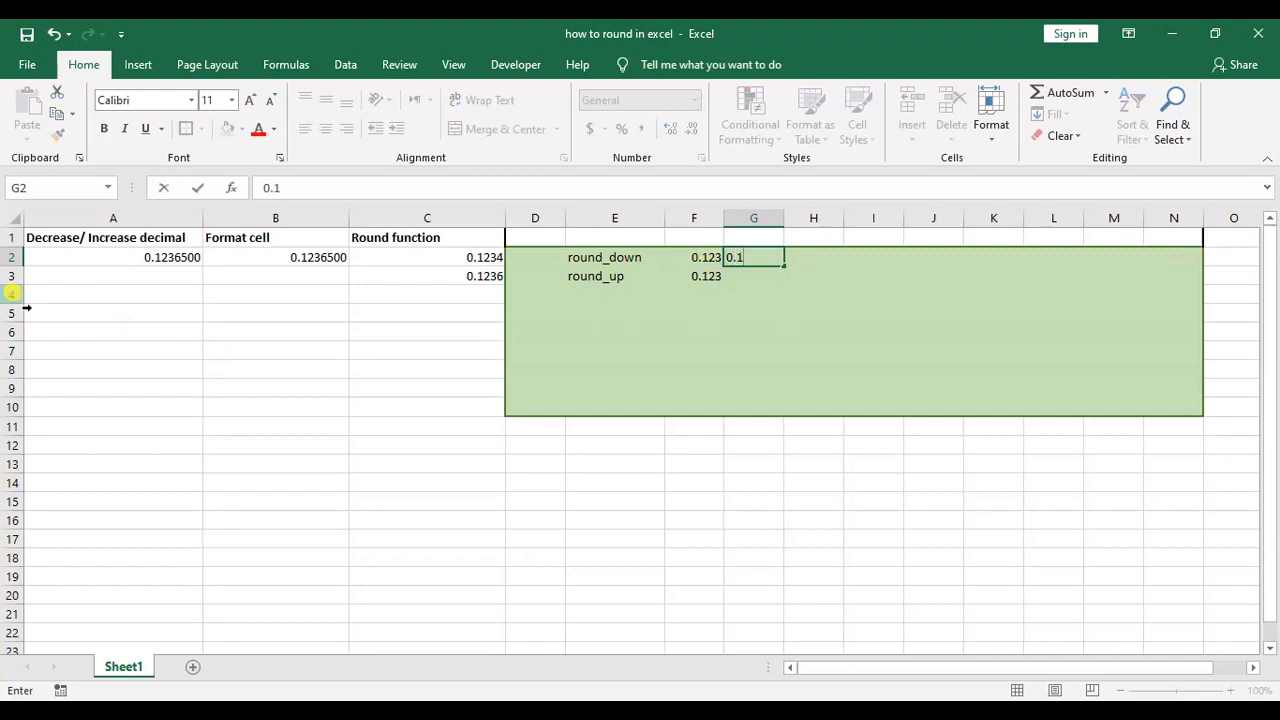
{"action": "type", "text": "2"}
{"action": "type", "text": "0"}
{"action": "key", "text": "BackSpace"}
{"action": "left_click", "coordinate": [757, 286]}
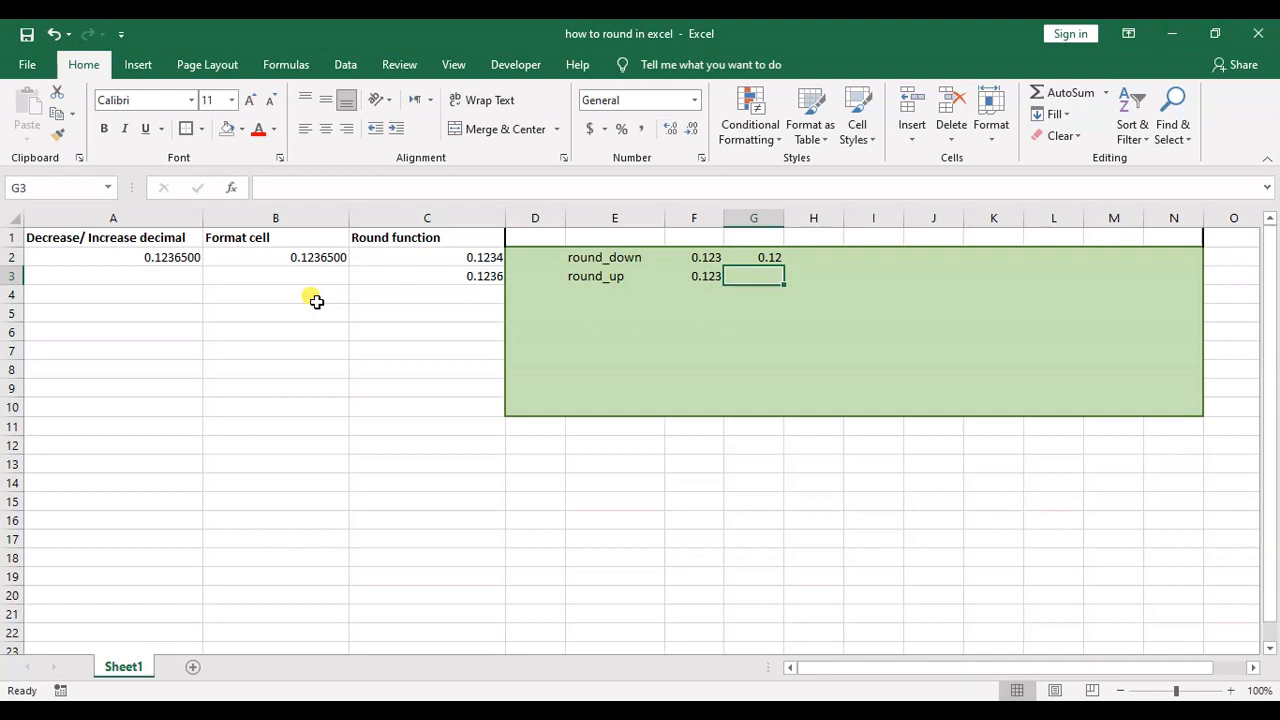
{"action": "type", "text": "0.13"}
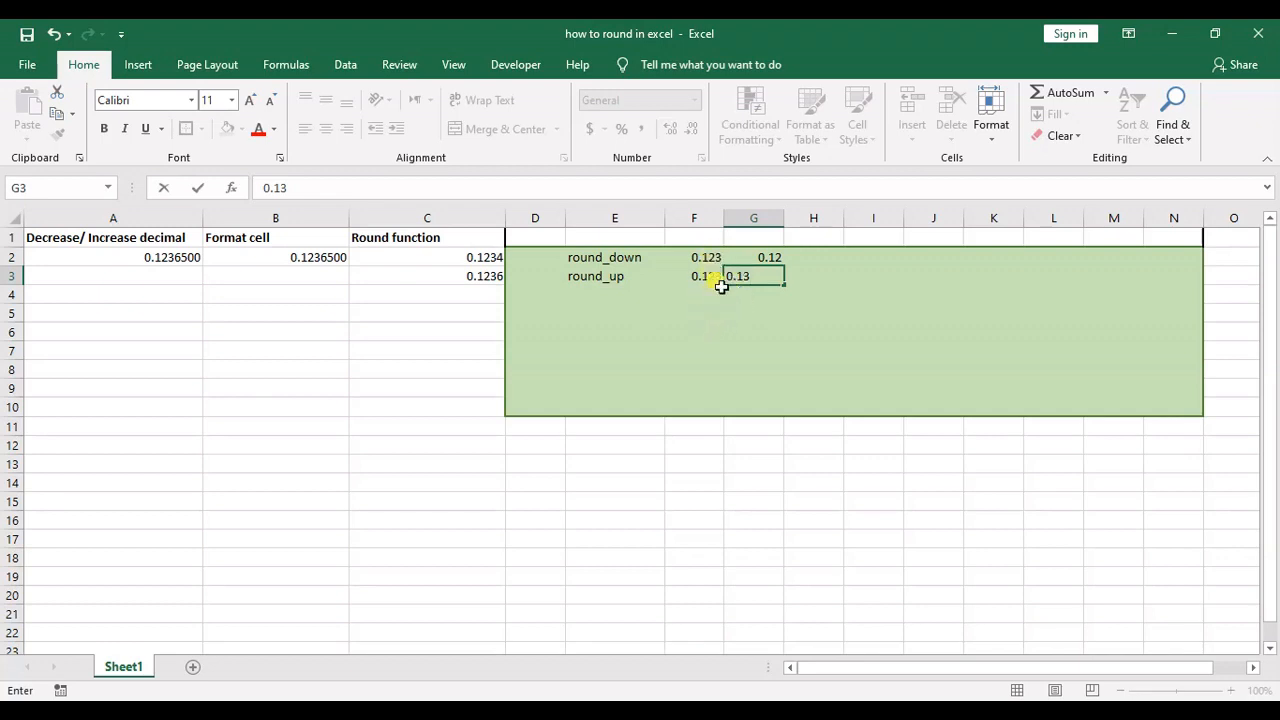
{"action": "left_click", "coordinate": [714, 278]}
{"action": "double_click", "coordinate": [716, 280]}
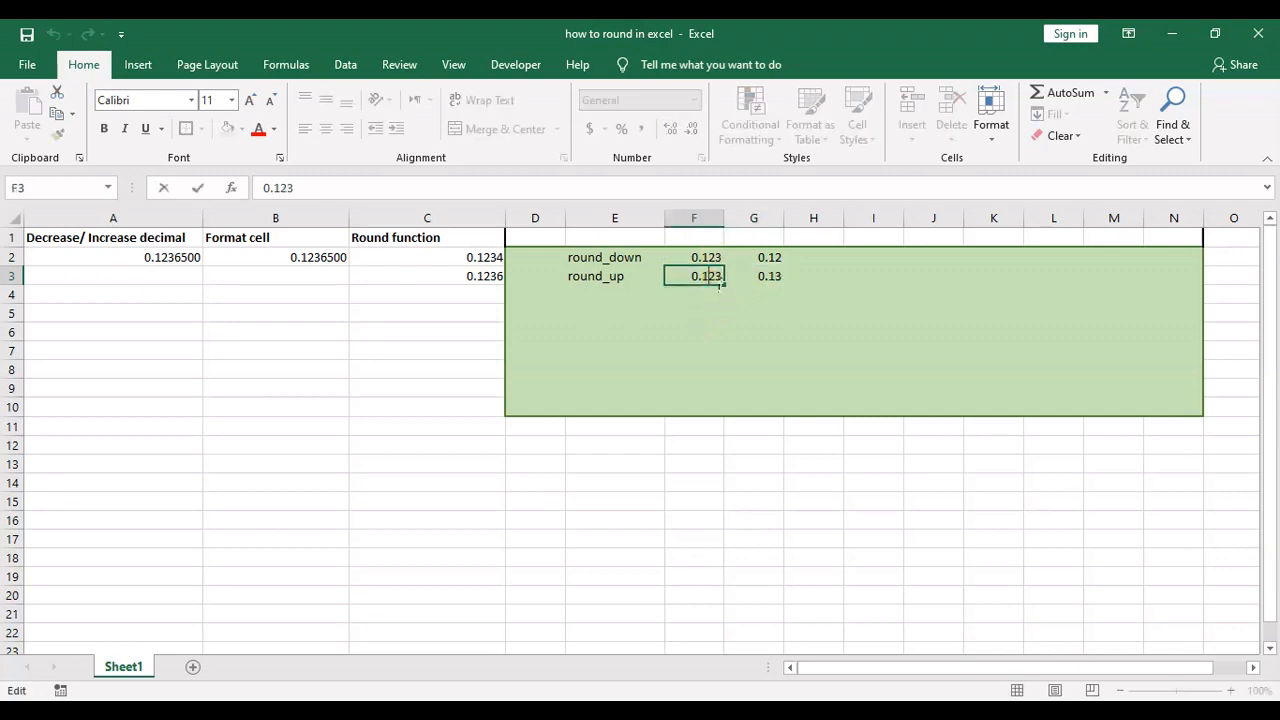
{"action": "left_click_drag", "start_coordinate": [716, 279], "coordinate": [709, 278]}
{"action": "left_click", "coordinate": [766, 277]}
{"action": "left_click", "coordinate": [486, 297]}
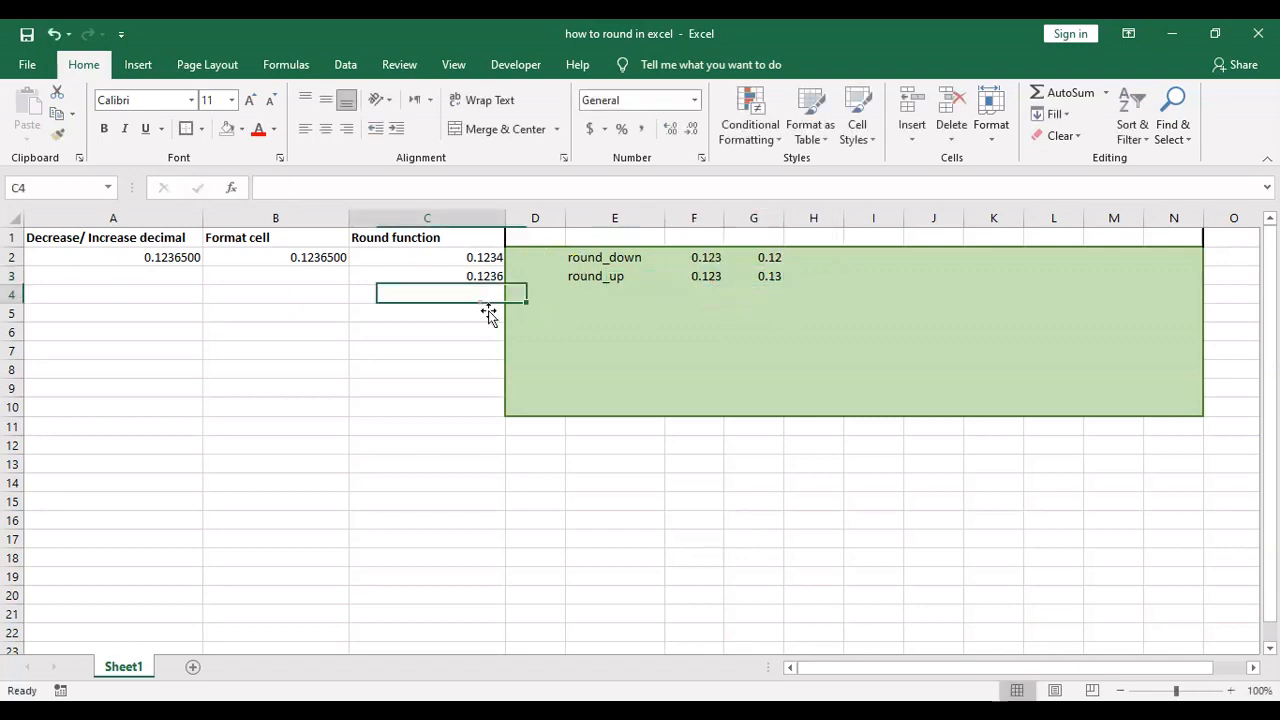
Decrease the displayed decimals of the number in A2 to three places
{"action": "left_click", "coordinate": [166, 263]}
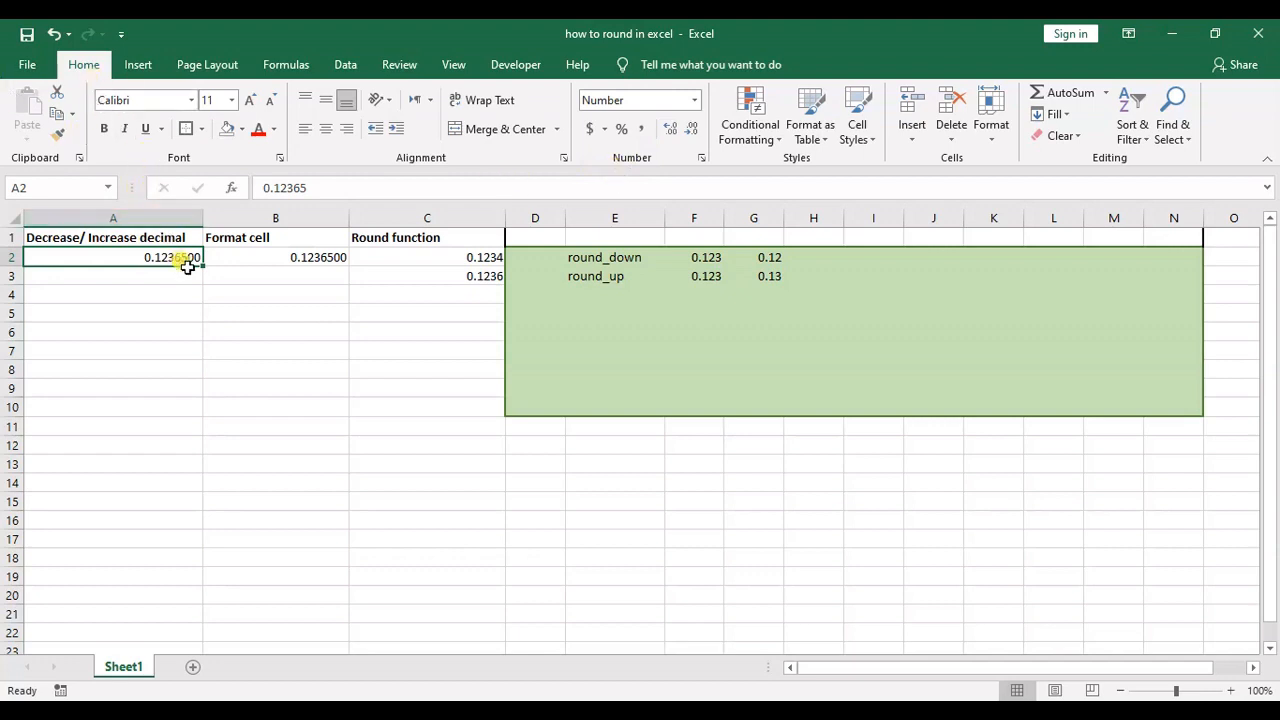
{"action": "left_click", "coordinate": [693, 131]}
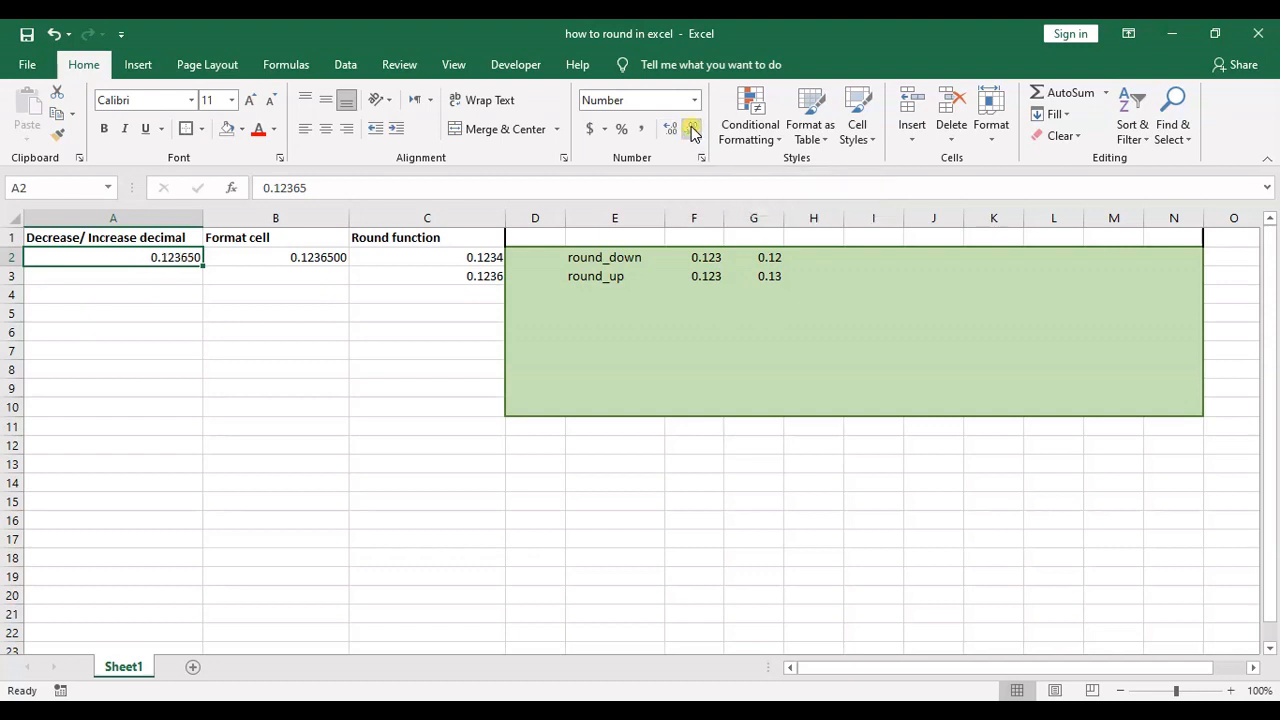
{"action": "left_click", "coordinate": [693, 131]}
{"action": "left_click", "coordinate": [693, 131]}
{"action": "left_click", "coordinate": [675, 131]}
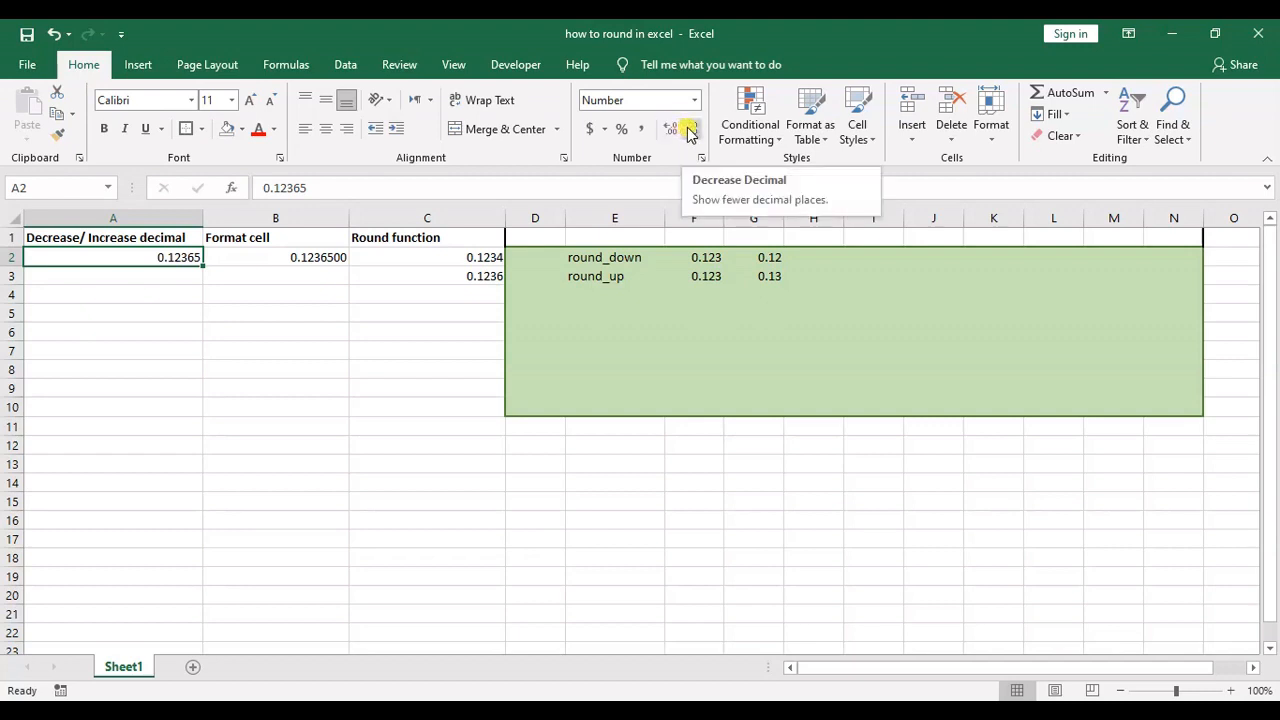
{"action": "left_click", "coordinate": [695, 135]}
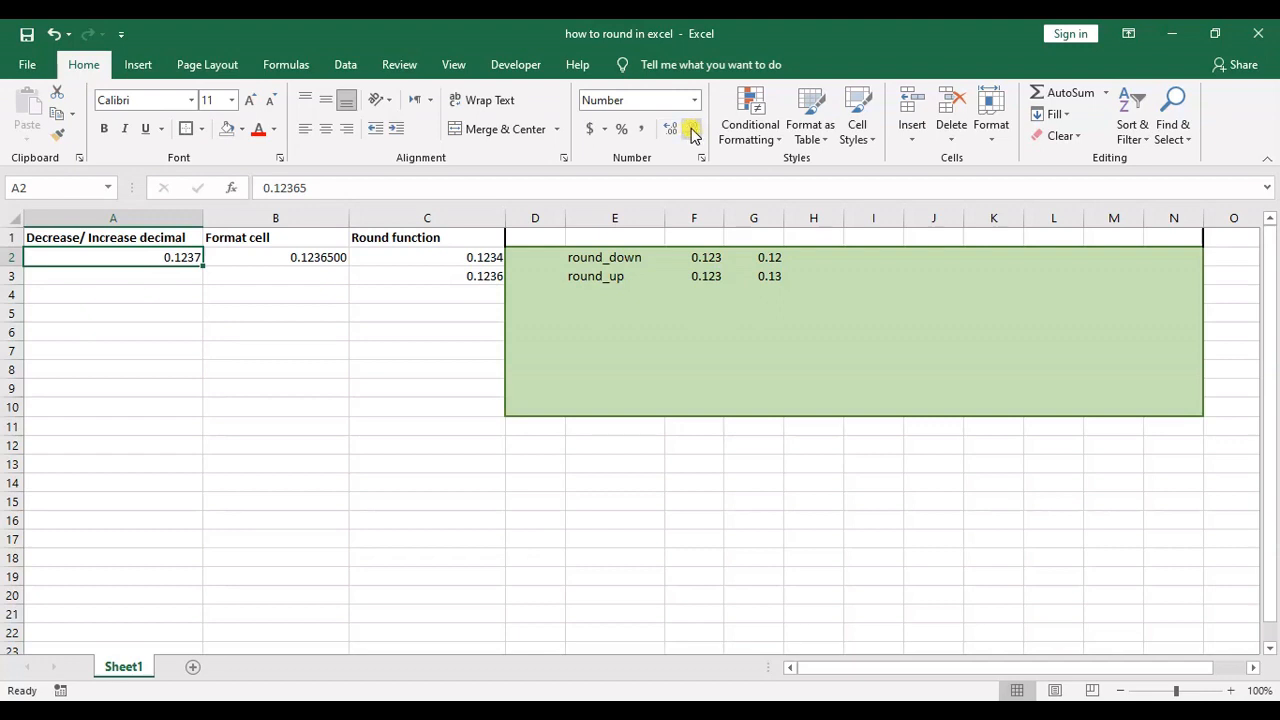
{"action": "left_click", "coordinate": [692, 131]}
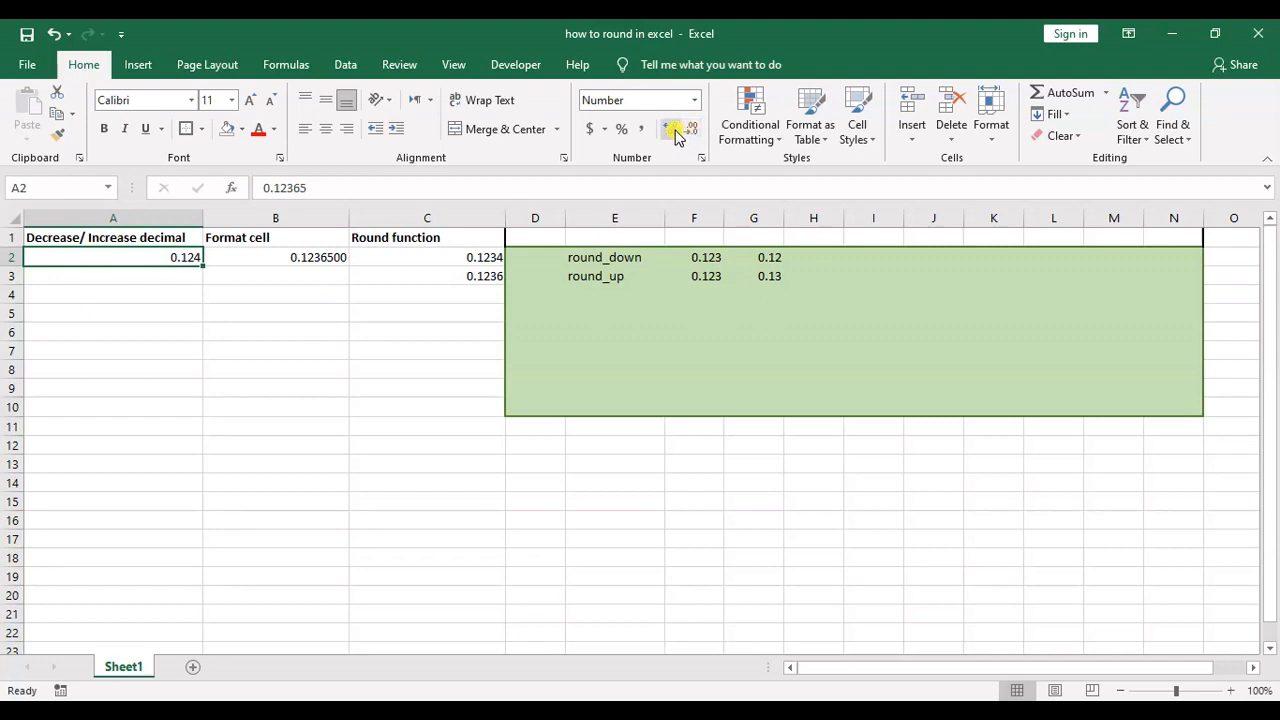
Increase the displayed decimals of A2 to thirteen places
{"action": "left_click", "coordinate": [675, 136]}
{"action": "left_click", "coordinate": [675, 136]}
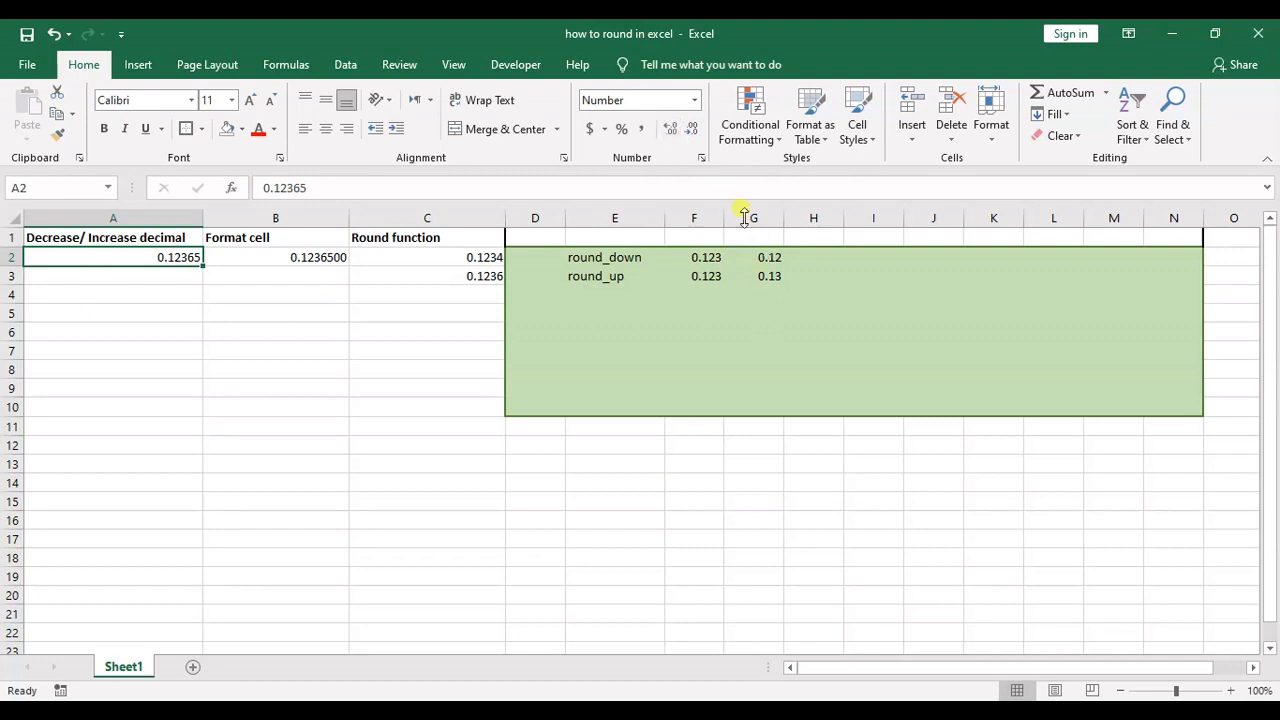
{"action": "left_click", "coordinate": [675, 131]}
{"action": "left_click", "coordinate": [675, 131]}
{"action": "left_click", "coordinate": [675, 131]}
{"action": "left_click", "coordinate": [675, 131]}
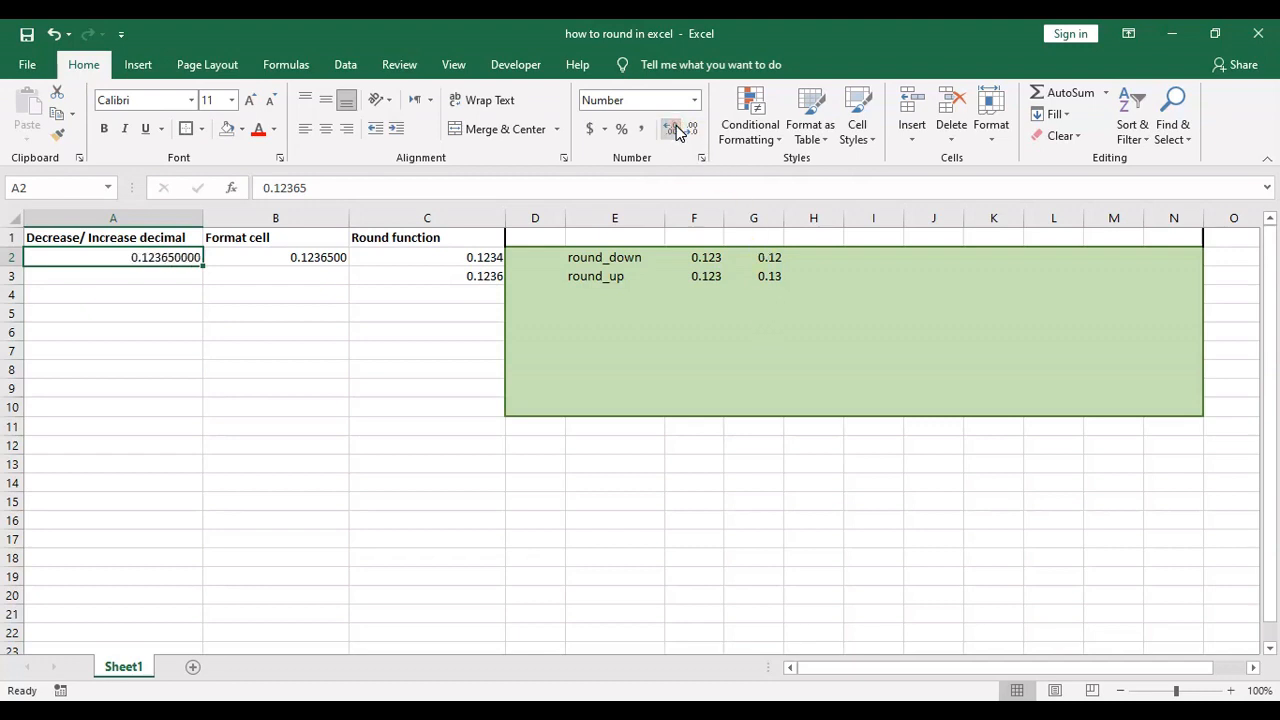
{"action": "left_click", "coordinate": [676, 131]}
{"action": "left_click", "coordinate": [676, 131]}
{"action": "left_click", "coordinate": [678, 131]}
{"action": "left_click", "coordinate": [678, 131]}
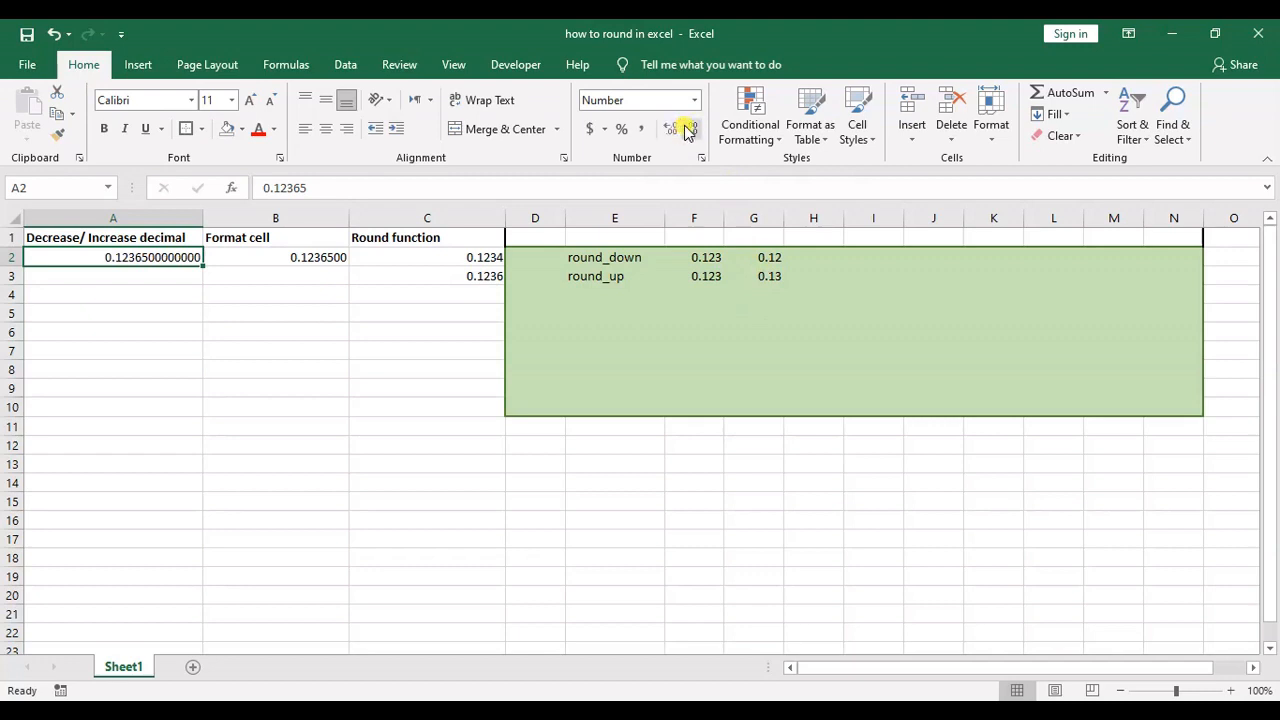
Decrease the displayed decimals of A2 to six places
{"action": "left_click", "coordinate": [689, 131]}
{"action": "left_click", "coordinate": [689, 131]}
{"action": "left_click", "coordinate": [690, 132]}
{"action": "left_click", "coordinate": [690, 132]}
{"action": "left_click", "coordinate": [690, 132]}
{"action": "left_click", "coordinate": [690, 132]}
{"action": "left_click", "coordinate": [690, 132]}
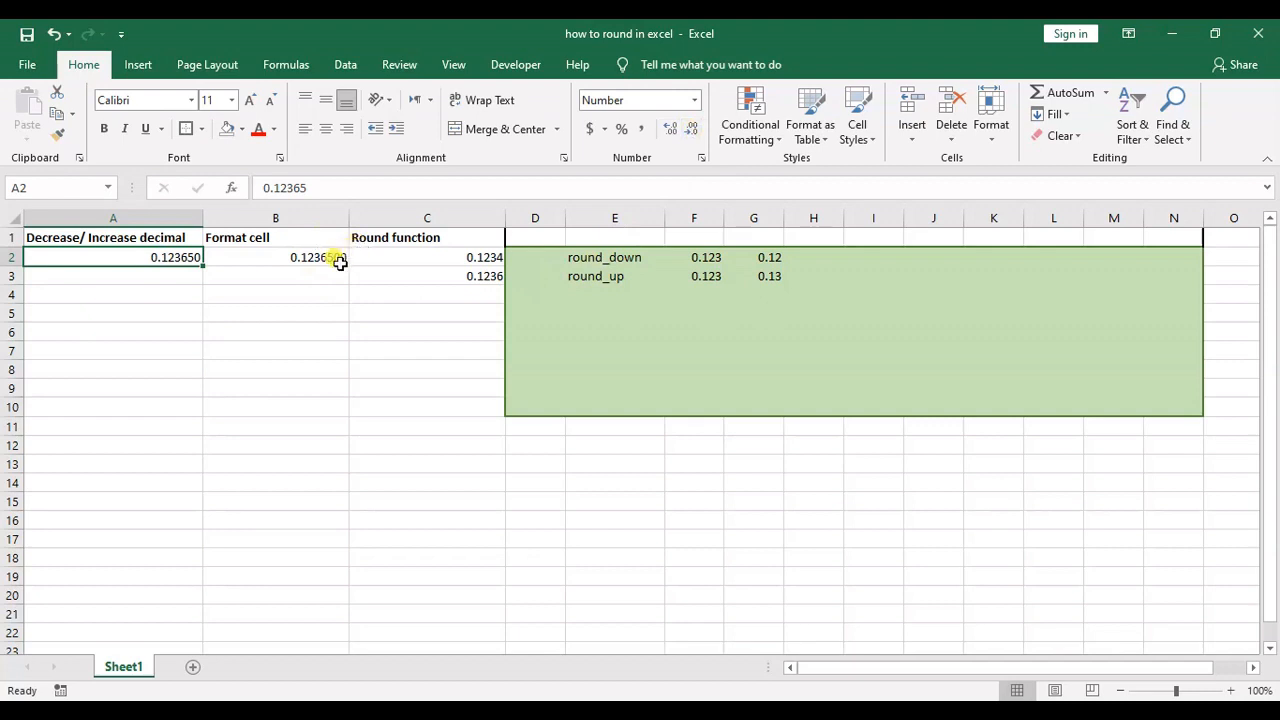
{"action": "left_click", "coordinate": [329, 259]}
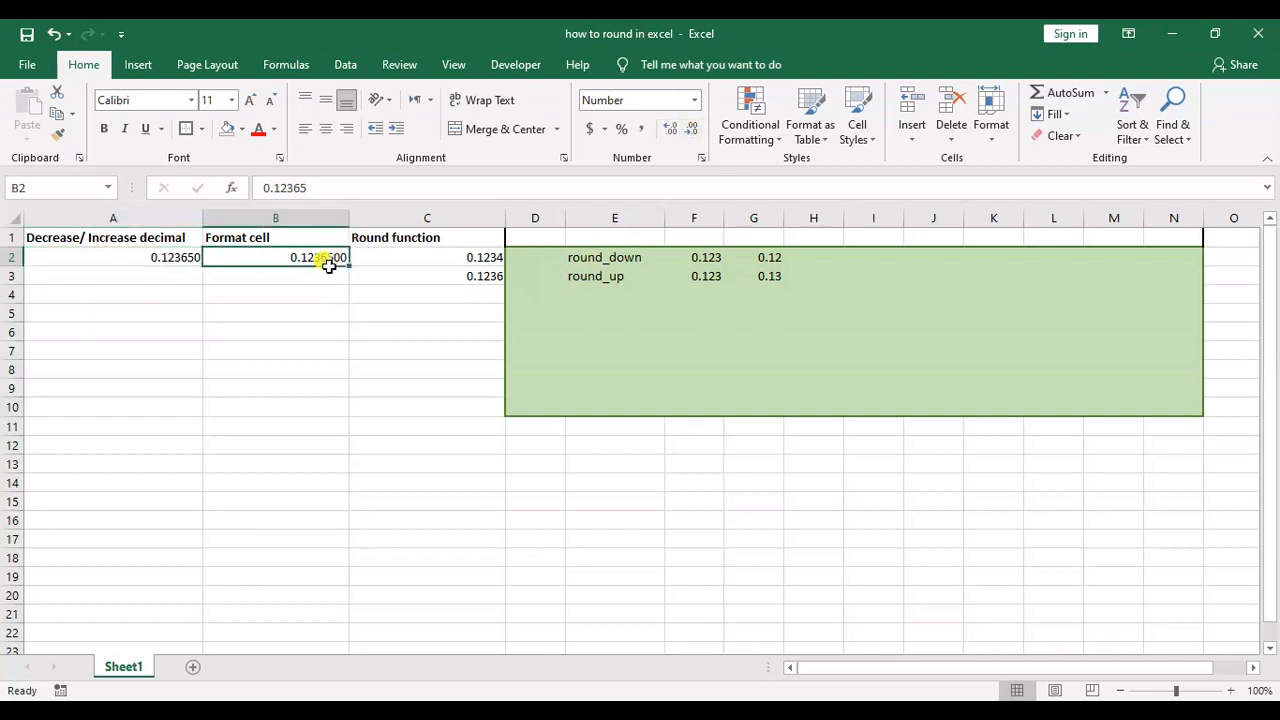
{"action": "right_click", "coordinate": [329, 262]}
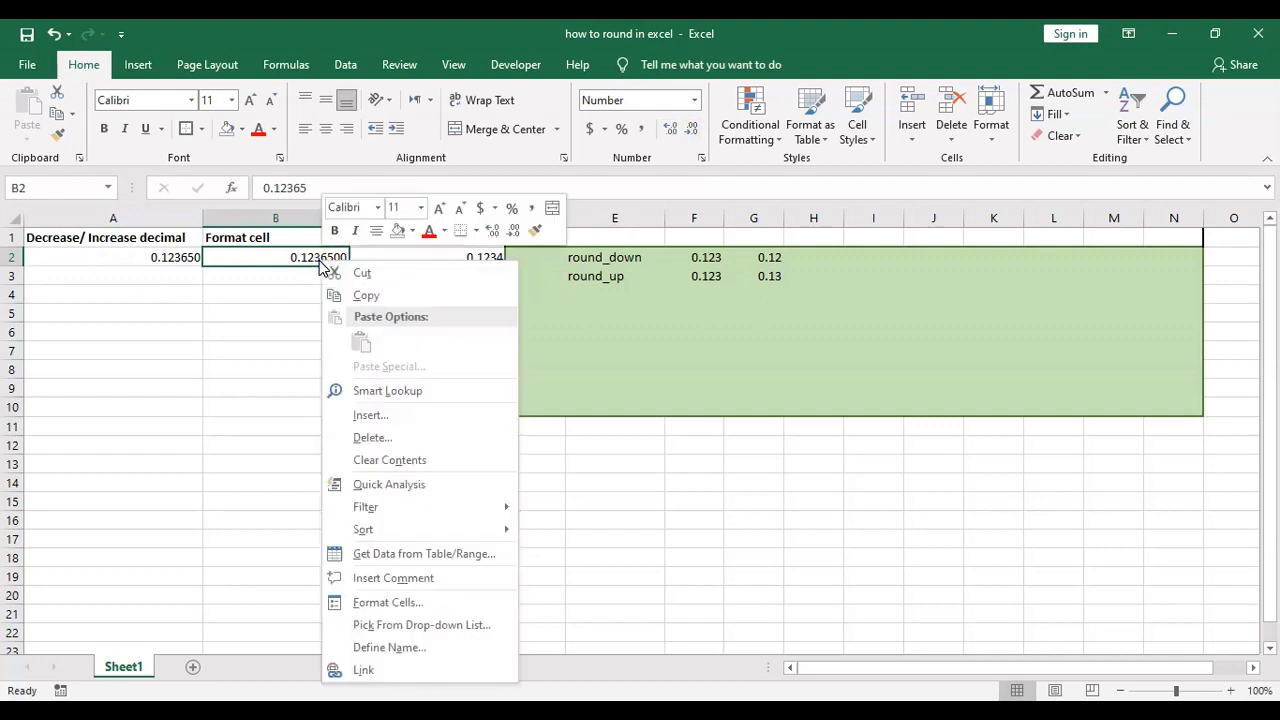
{"action": "left_click", "coordinate": [306, 282]}
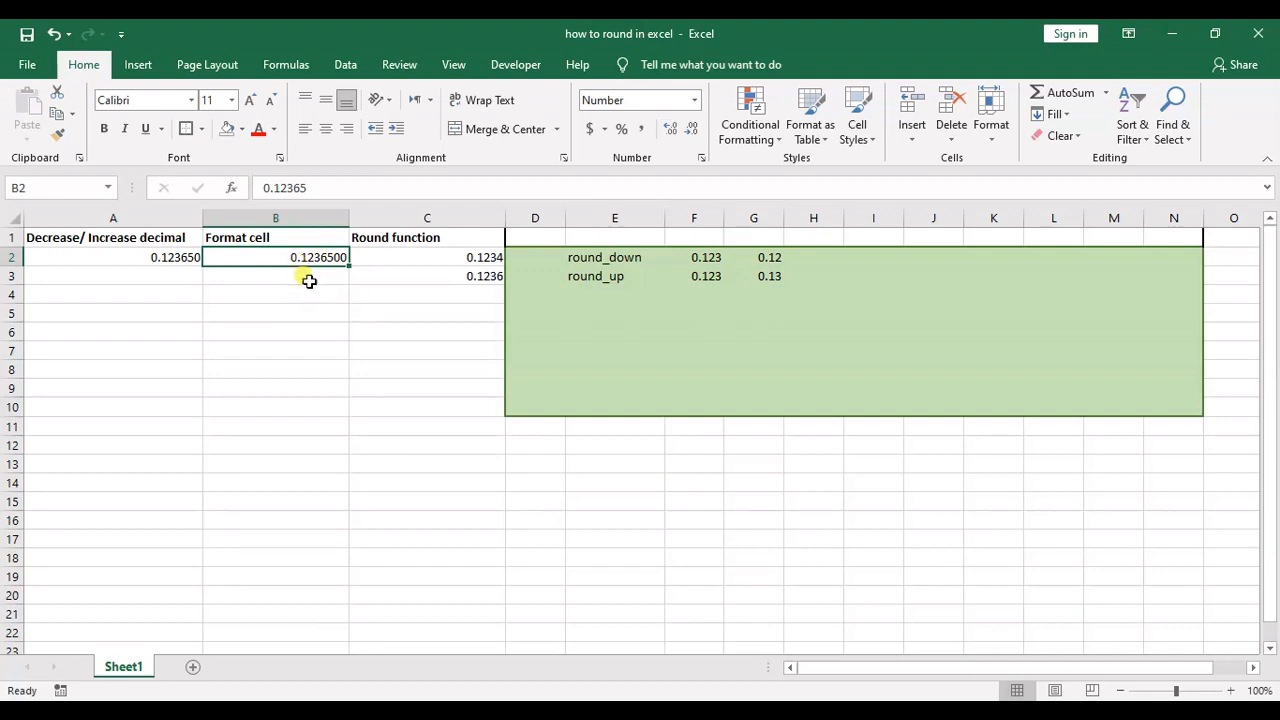
Format cell B2 in the Number category with 3 decimal places
{"action": "right_click", "coordinate": [282, 260]}
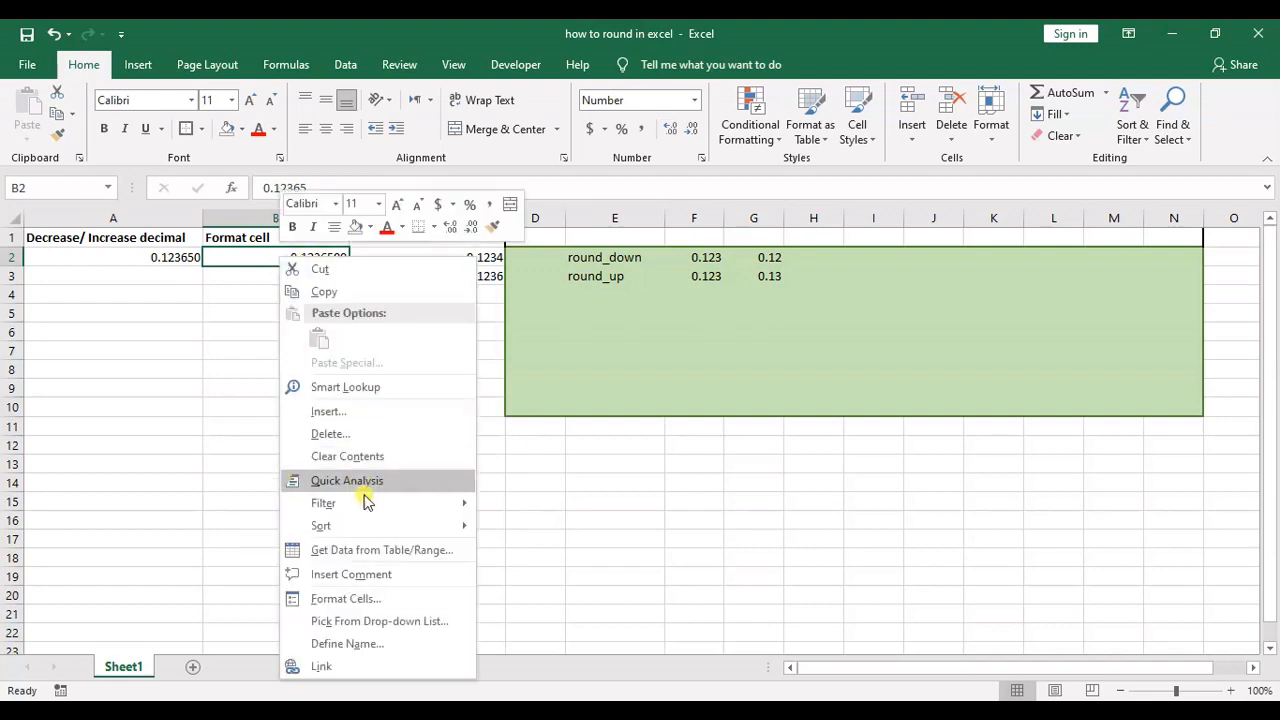
{"action": "left_click", "coordinate": [378, 598]}
{"action": "left_click_drag", "start_coordinate": [503, 251], "coordinate": [849, 163]}
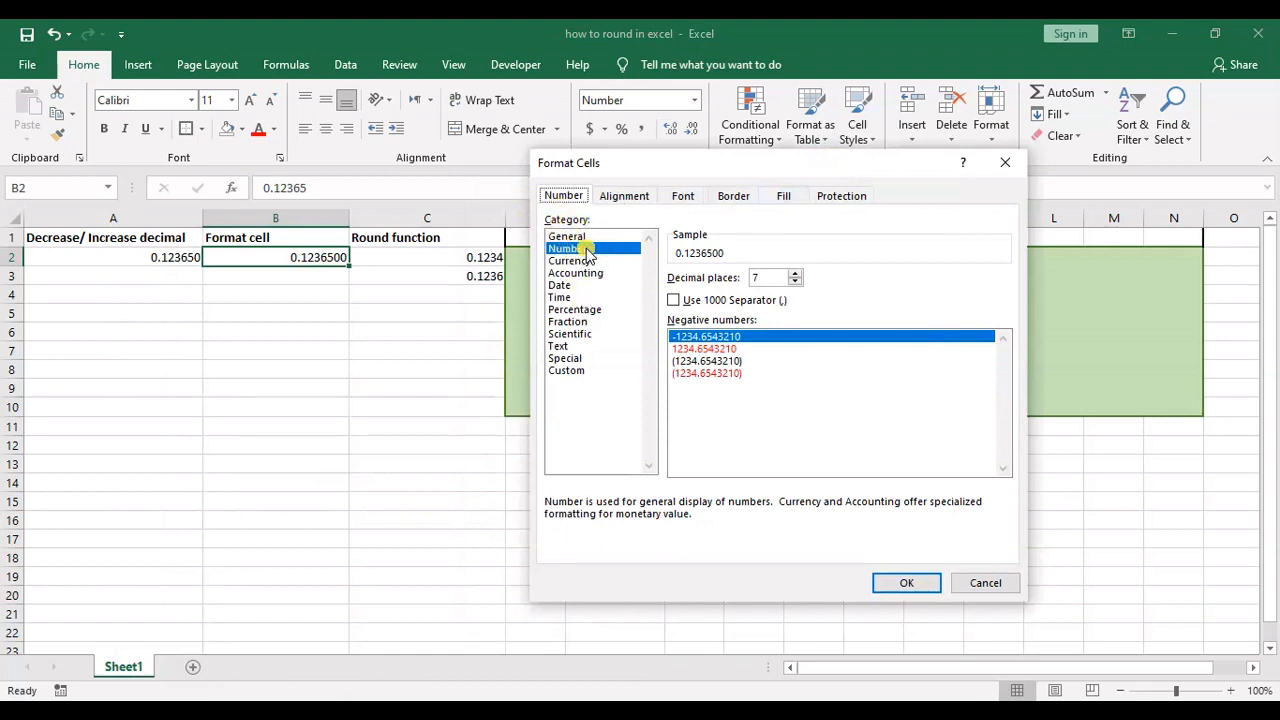
{"action": "left_click", "coordinate": [797, 282]}
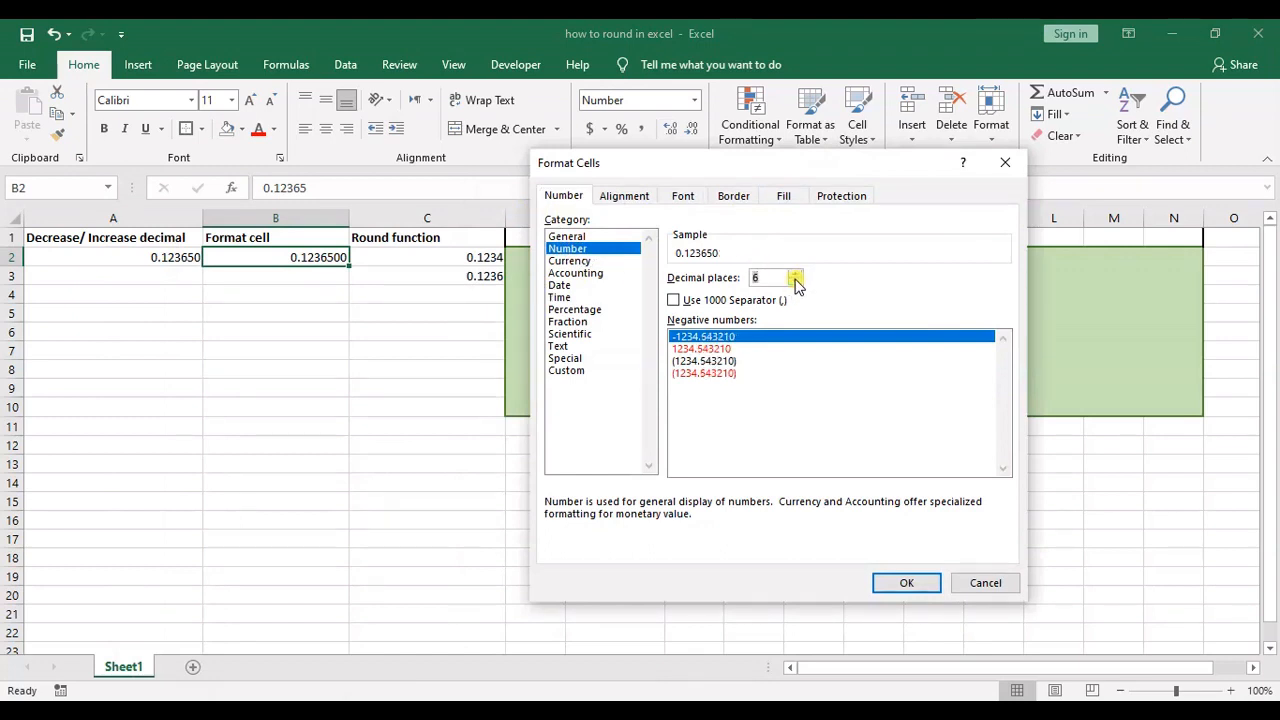
{"action": "left_click", "coordinate": [797, 283]}
{"action": "left_click", "coordinate": [797, 283]}
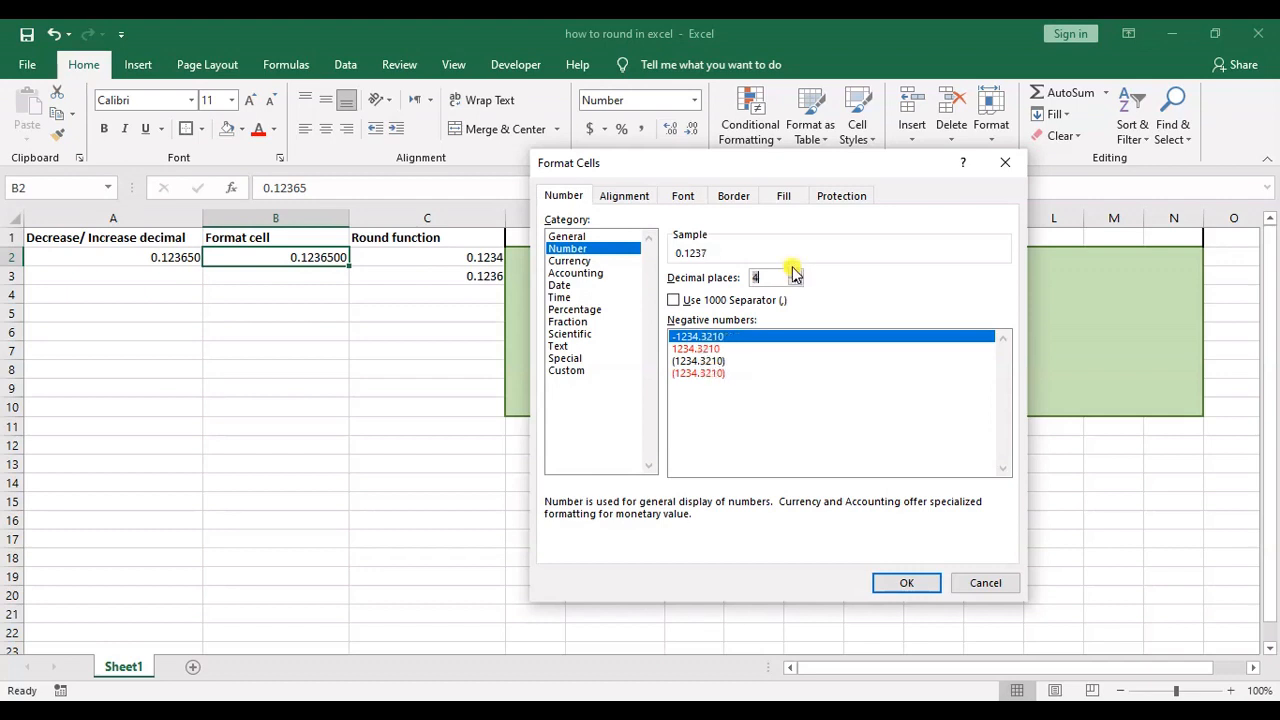
{"action": "left_click", "coordinate": [797, 273]}
{"action": "left_click", "coordinate": [797, 273]}
{"action": "left_click", "coordinate": [797, 273]}
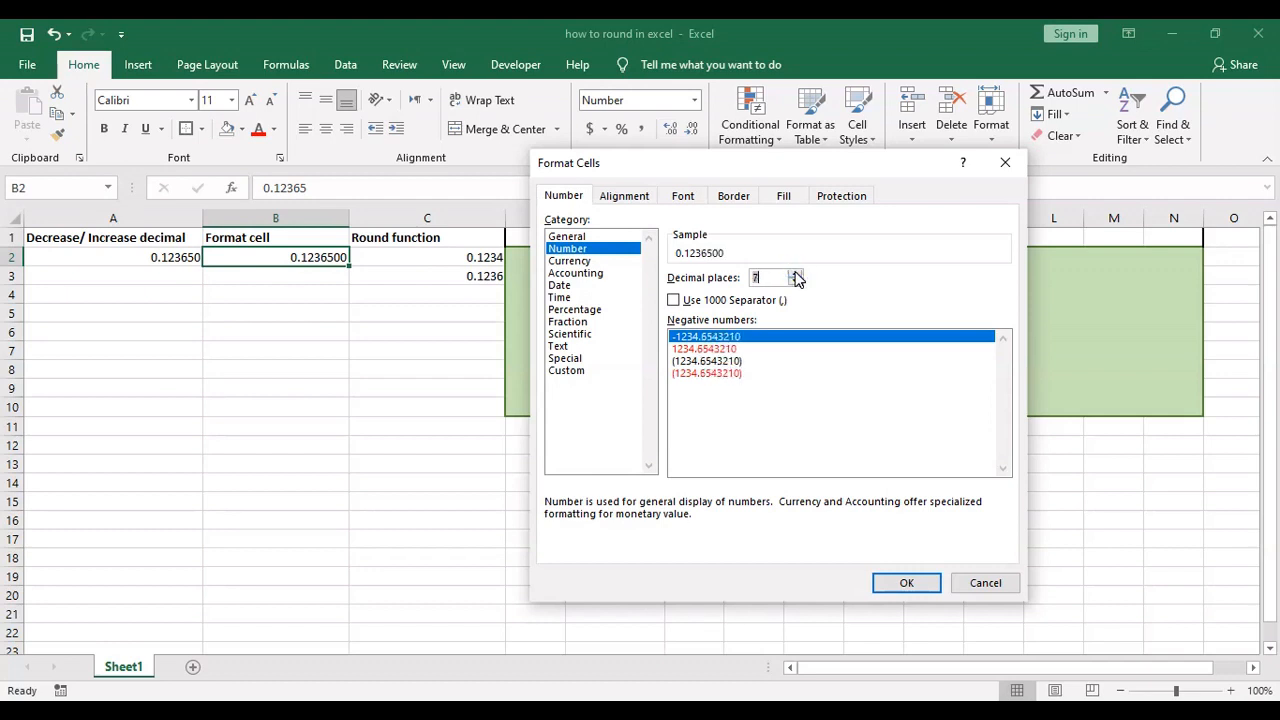
{"action": "left_click", "coordinate": [796, 274]}
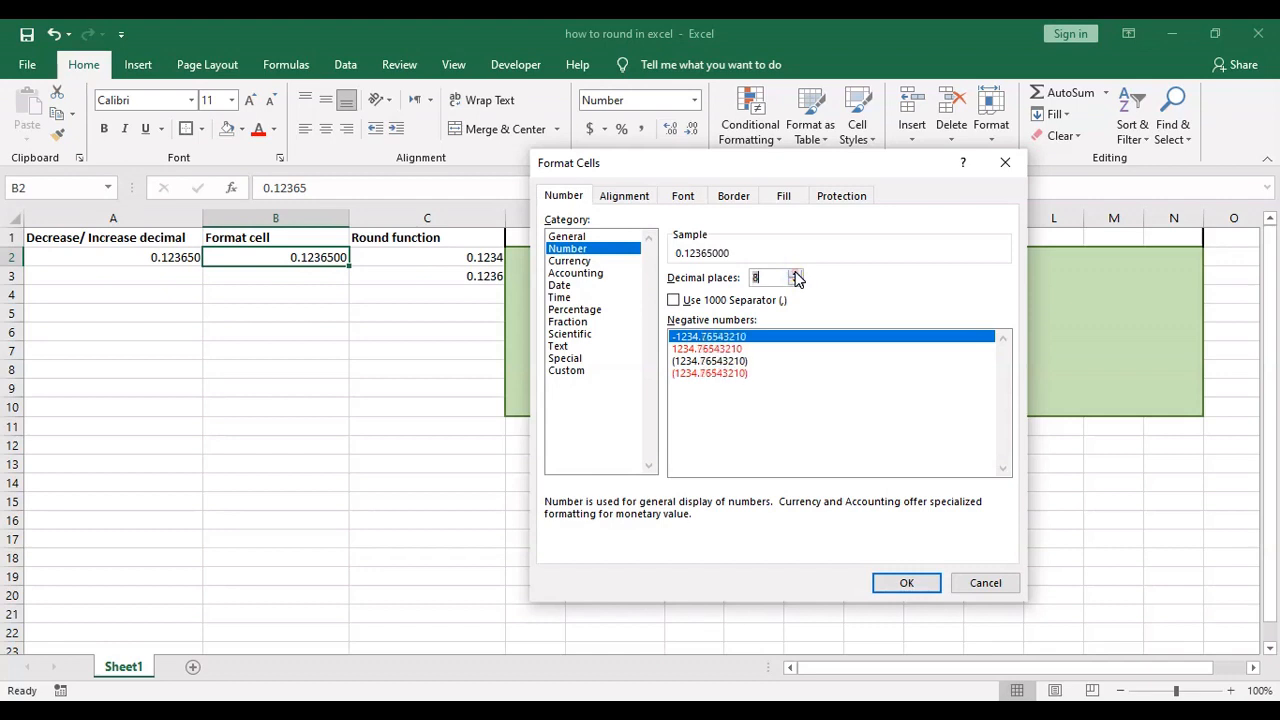
{"action": "left_click", "coordinate": [796, 283]}
{"action": "left_click", "coordinate": [796, 283]}
{"action": "left_click", "coordinate": [796, 283]}
{"action": "left_click", "coordinate": [796, 283]}
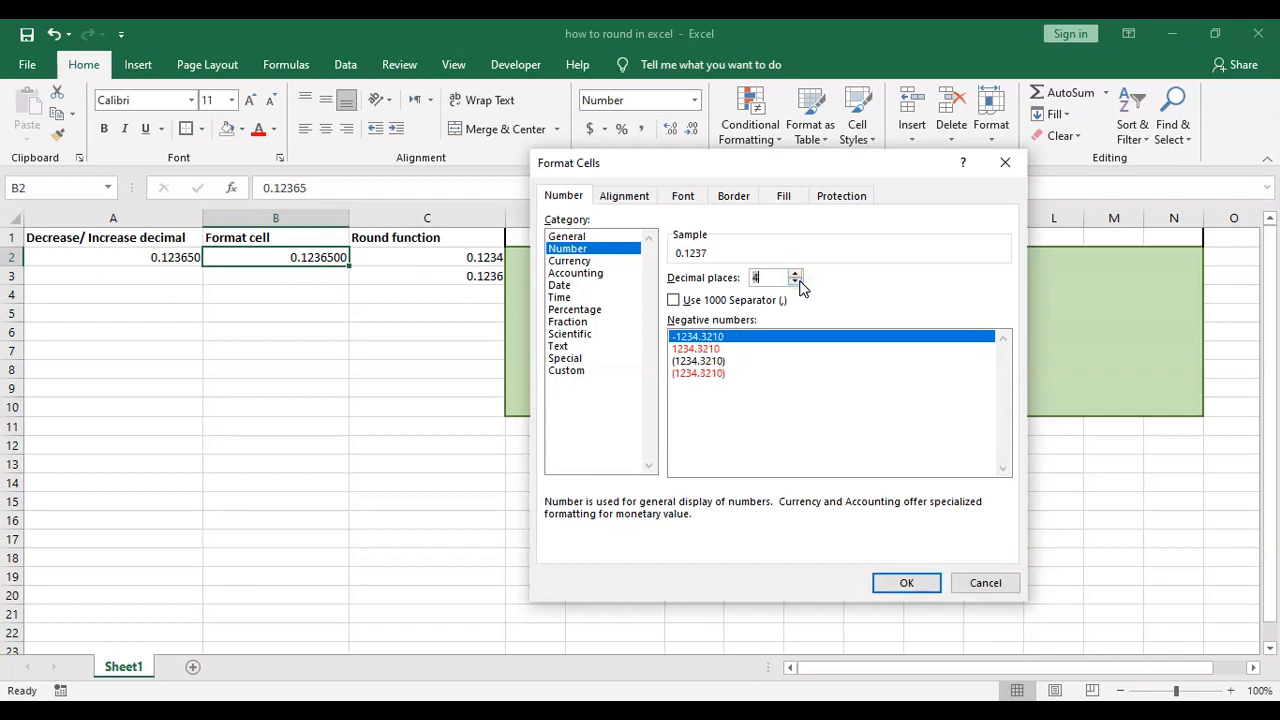
{"action": "left_click", "coordinate": [797, 283]}
{"action": "left_click", "coordinate": [900, 583]}
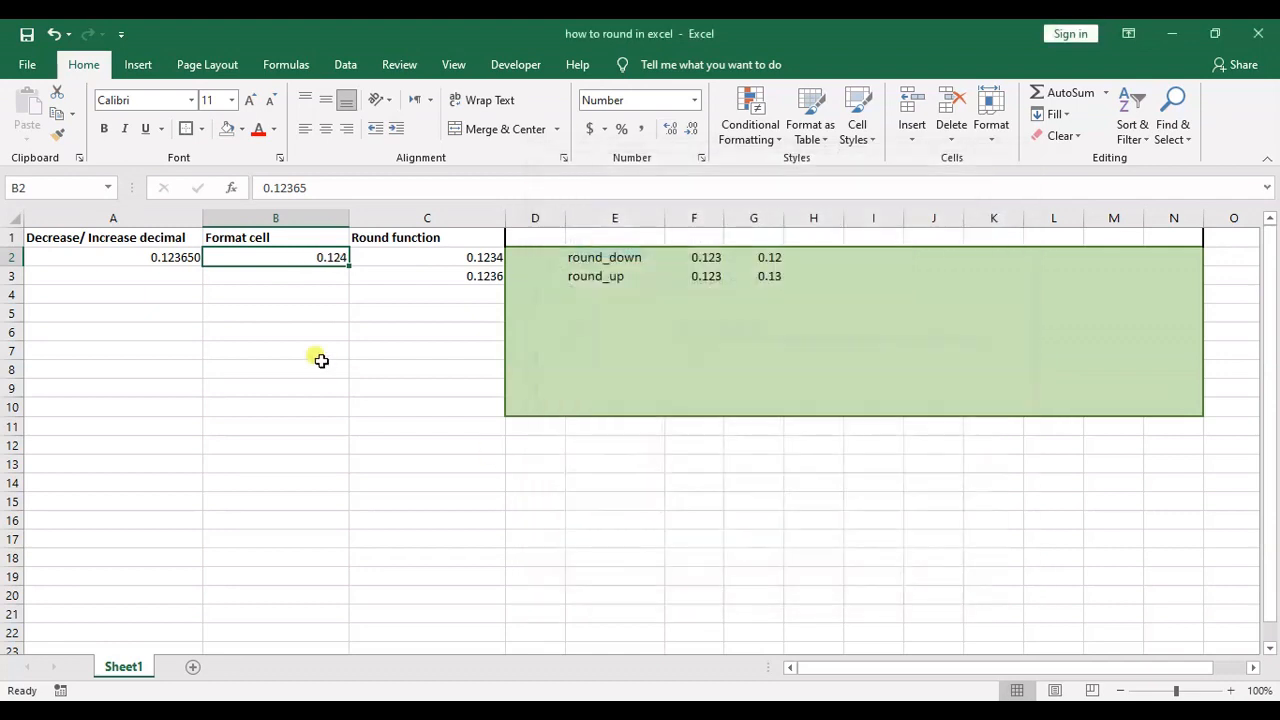
{"action": "left_click", "coordinate": [329, 279]}
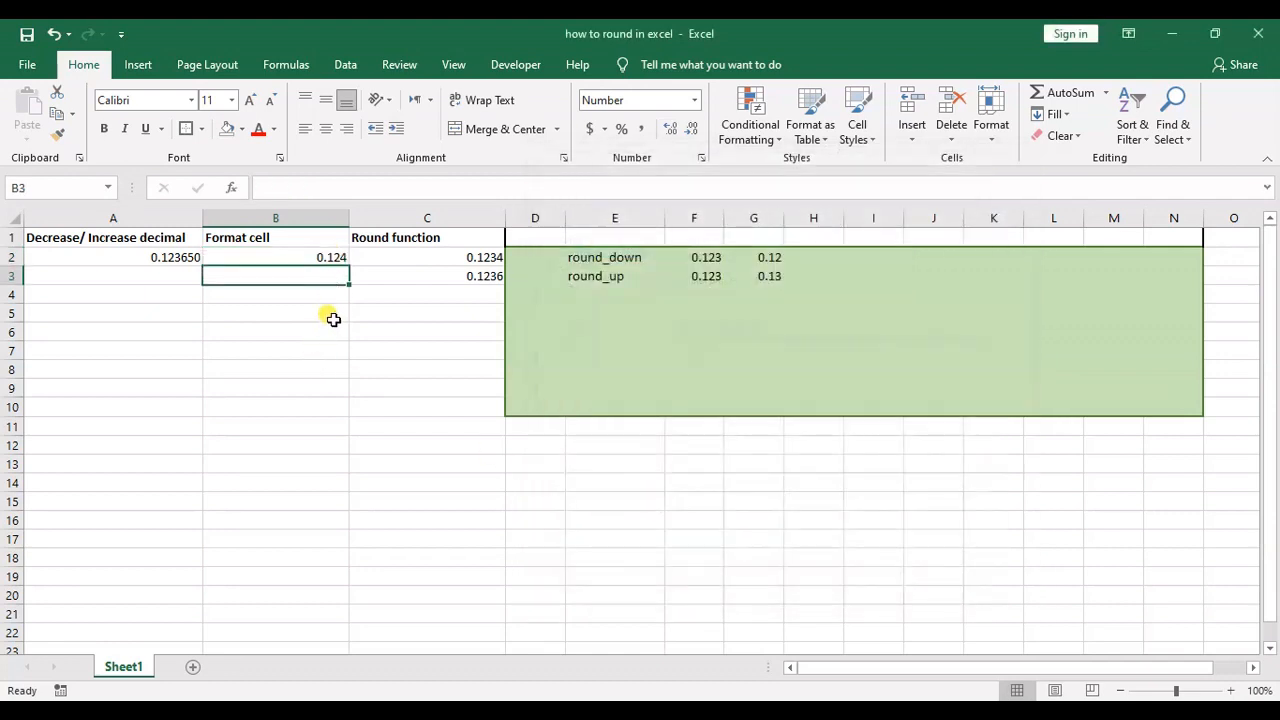
{"action": "left_click", "coordinate": [321, 264]}
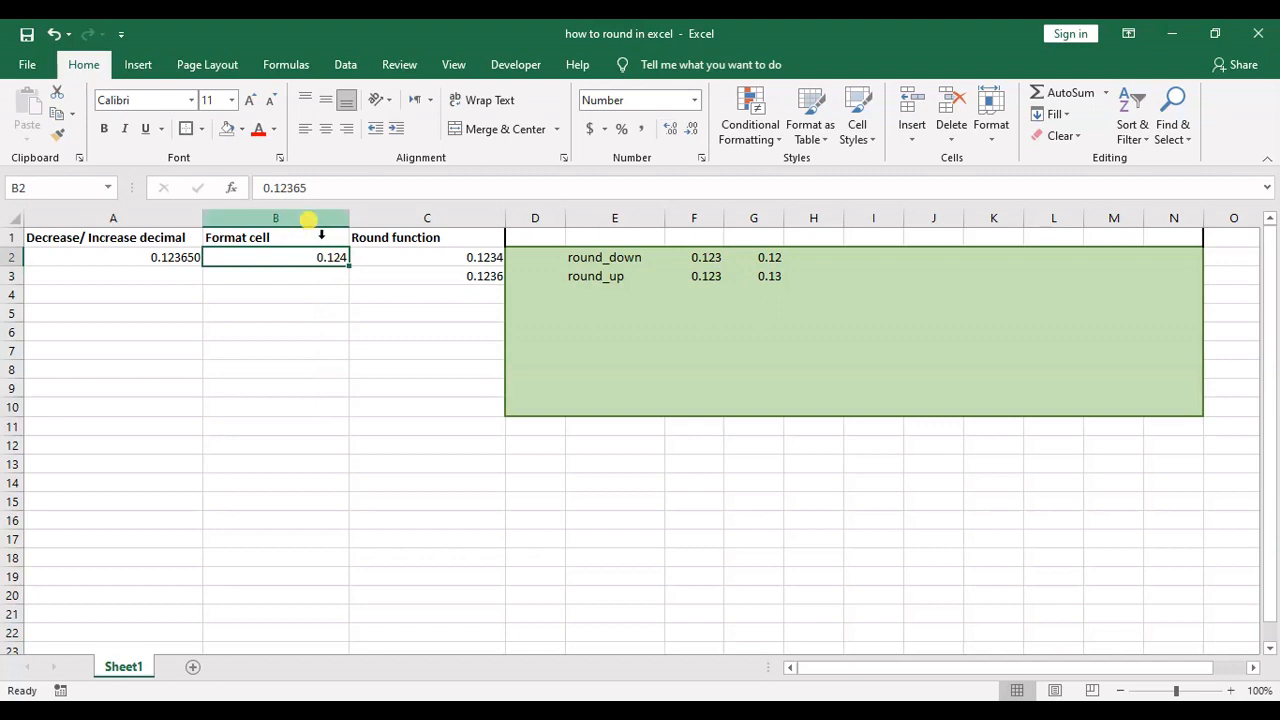
{"action": "key", "text": "Down"}
{"action": "key", "text": "Down"}
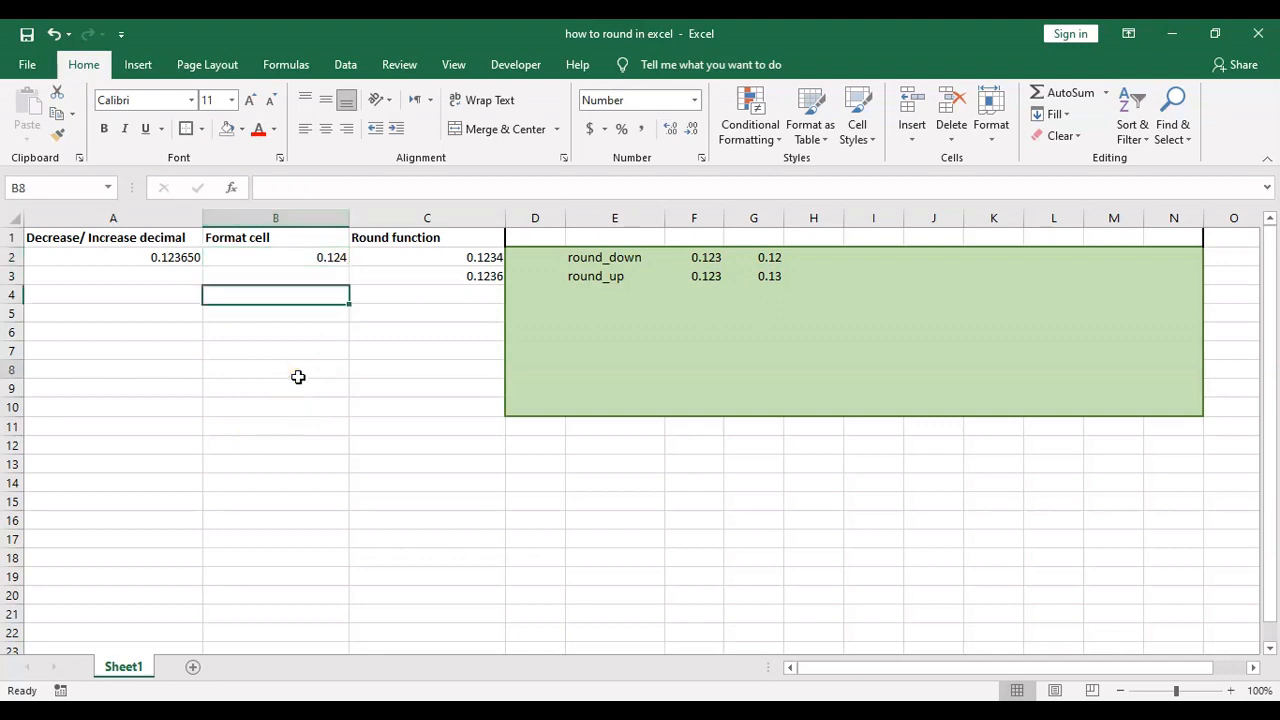
Enter 0.1235416545 in cell B8
{"action": "left_click", "coordinate": [294, 372]}
{"action": "type", "text": "0.1235416545"}
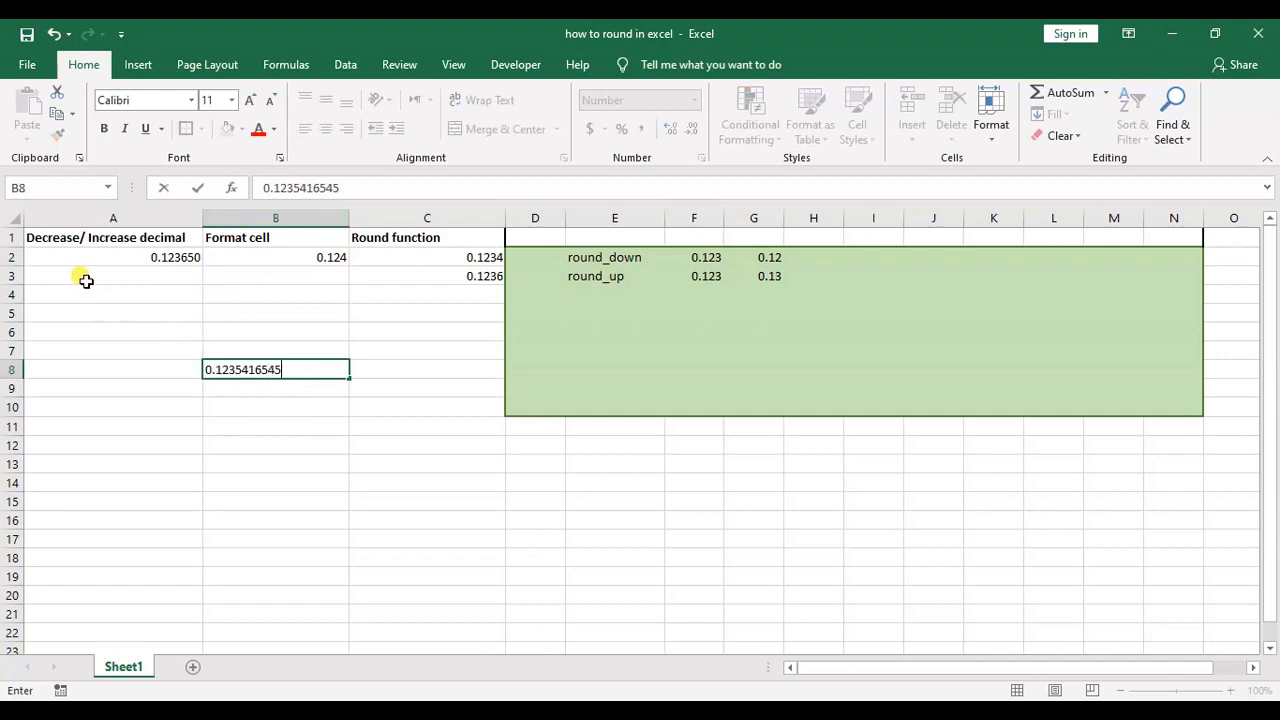
{"action": "key", "text": "Return"}
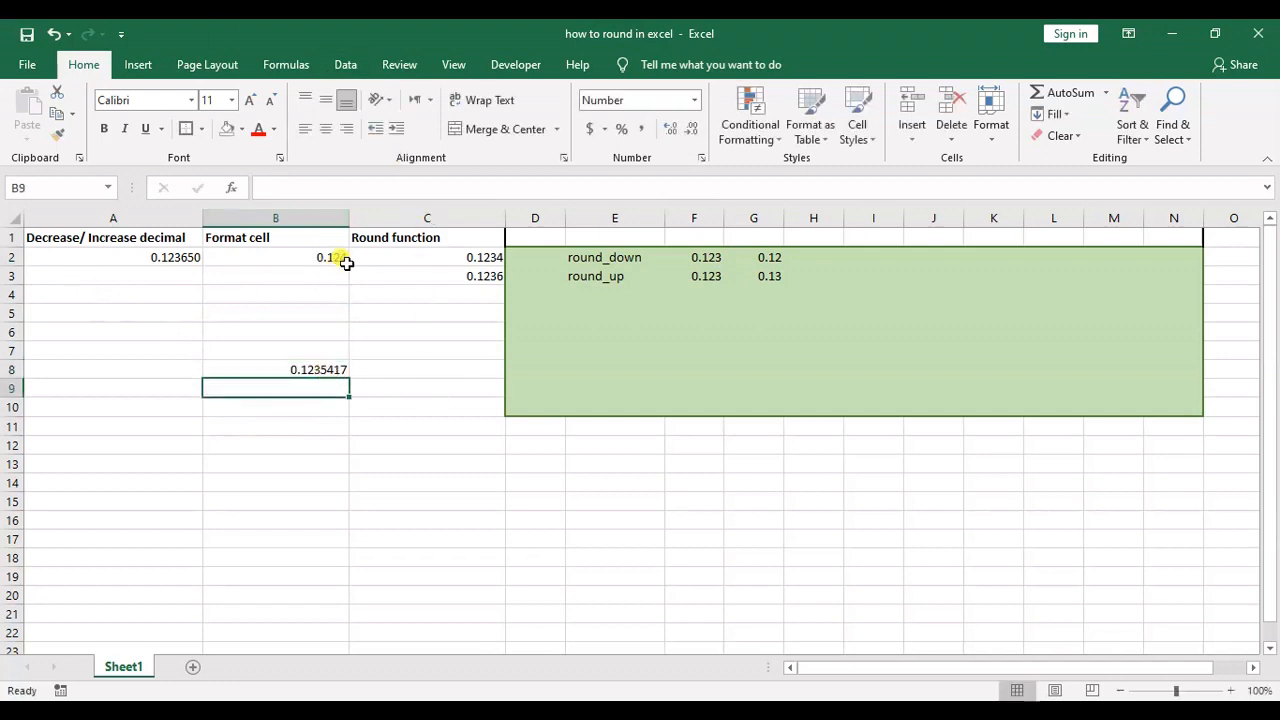
Format the whole column B in the Number category with 3 decimal places
{"action": "left_click", "coordinate": [315, 221]}
{"action": "right_click", "coordinate": [316, 221]}
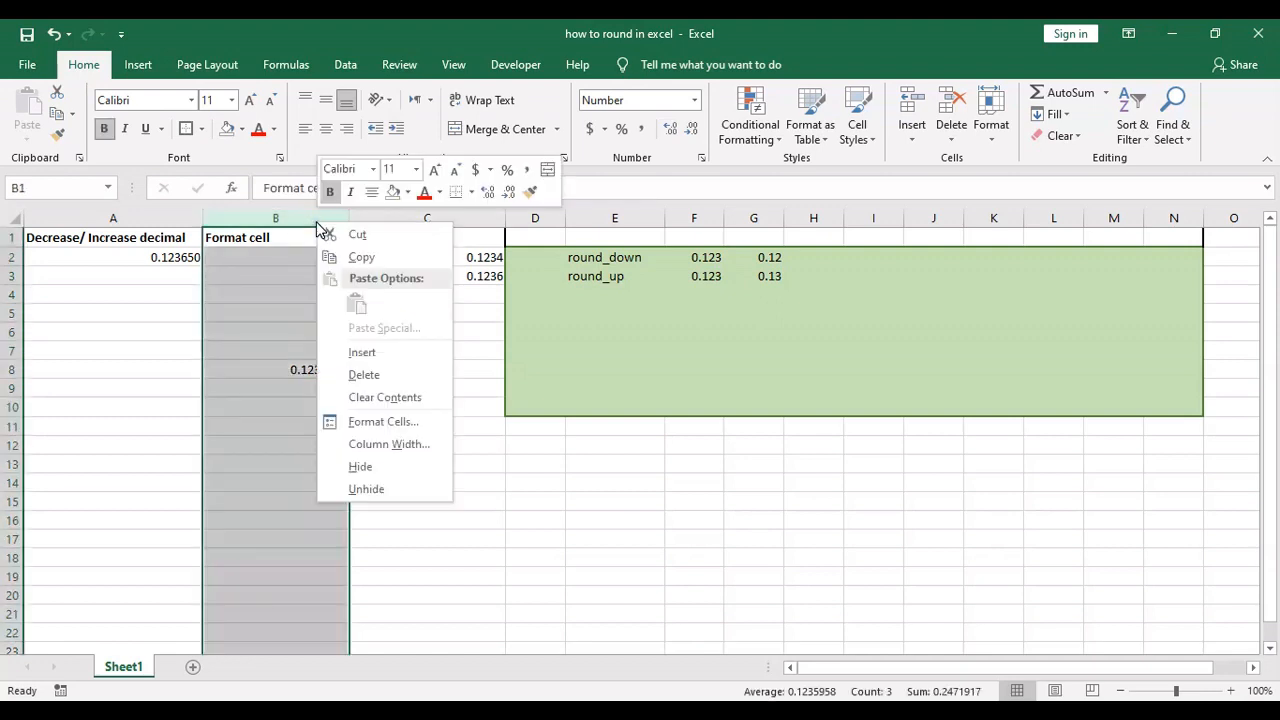
{"action": "left_click", "coordinate": [390, 421]}
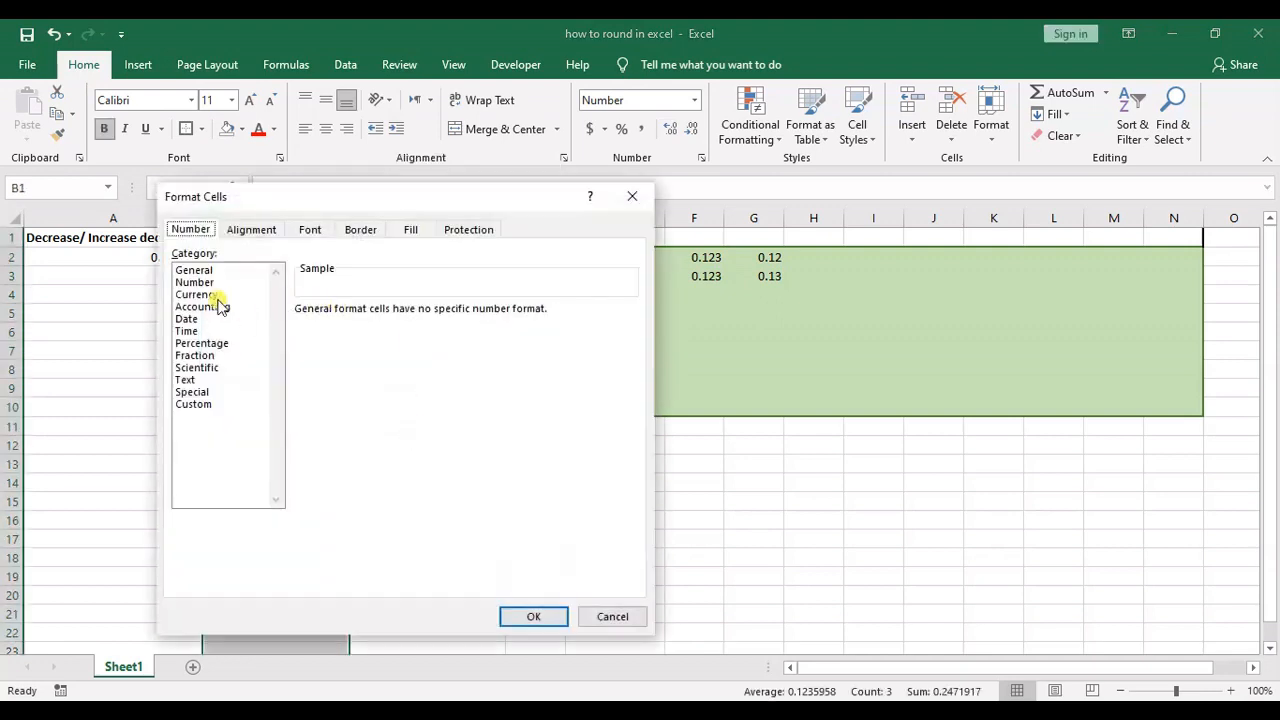
{"action": "left_click", "coordinate": [201, 284]}
{"action": "left_click", "coordinate": [201, 284]}
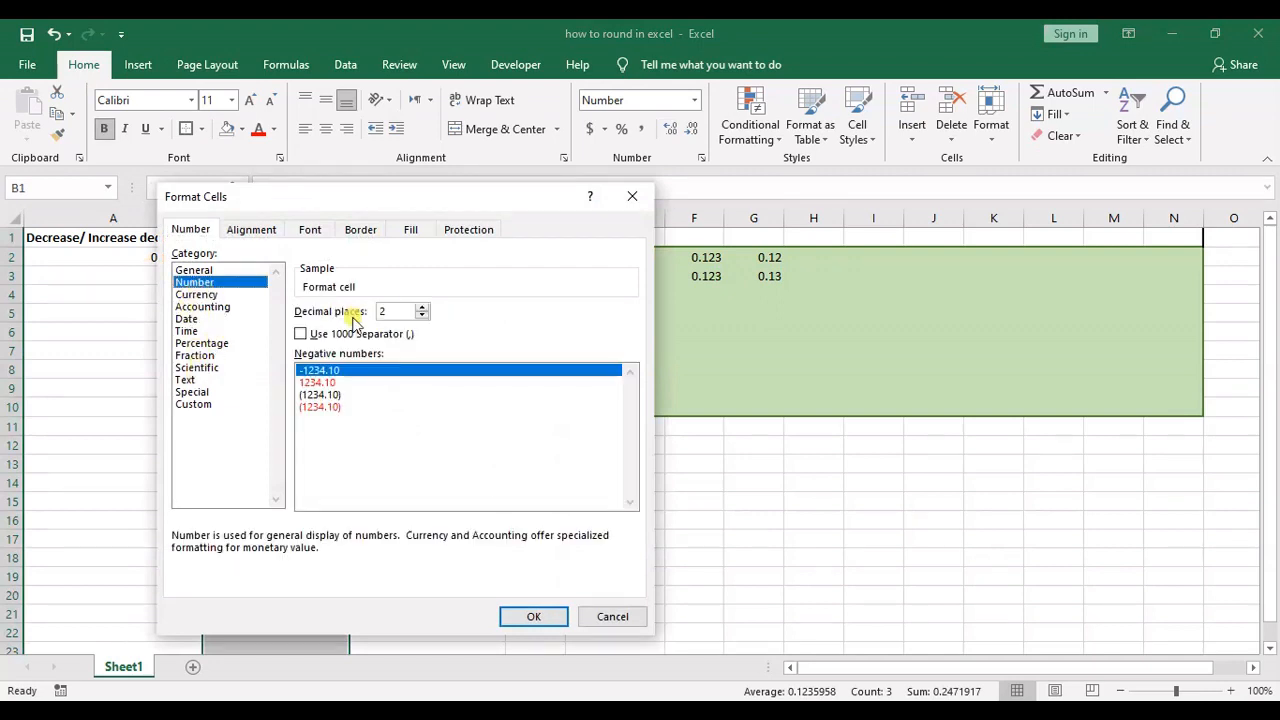
{"action": "left_click", "coordinate": [422, 307]}
{"action": "left_click_drag", "start_coordinate": [430, 213], "coordinate": [669, 182]}
{"action": "left_click", "coordinate": [786, 587]}
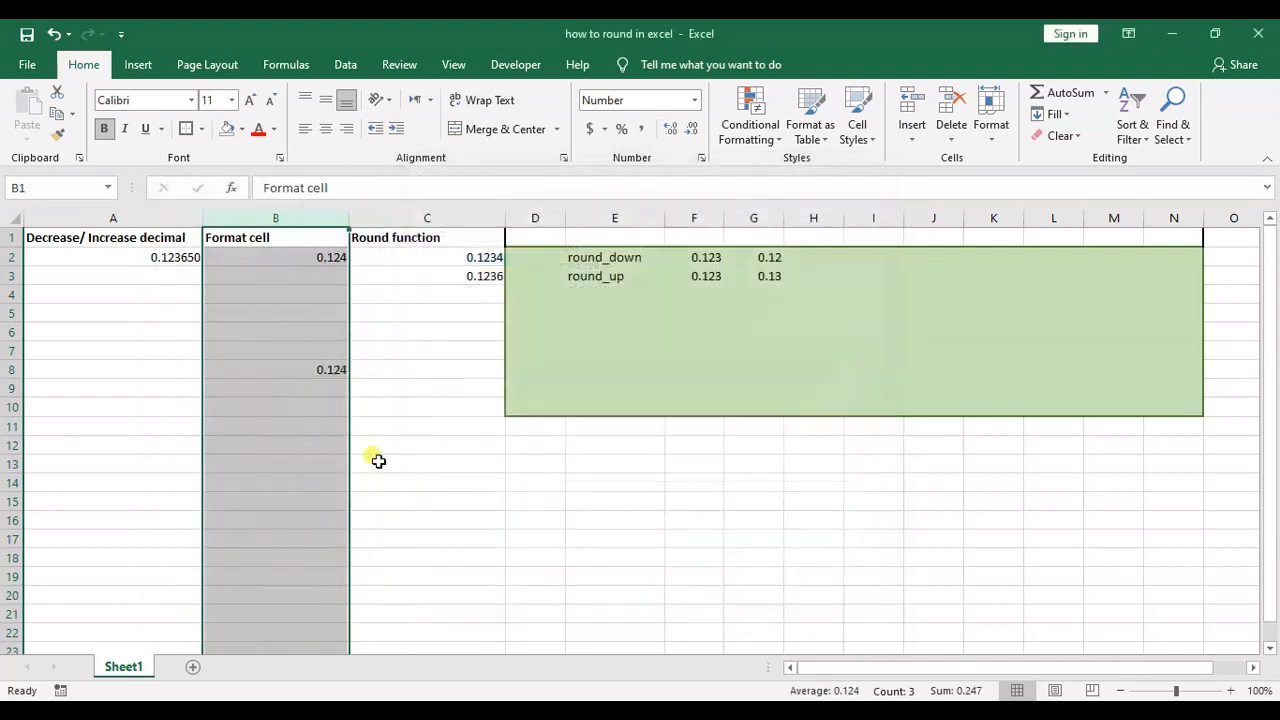
{"action": "left_click", "coordinate": [305, 350]}
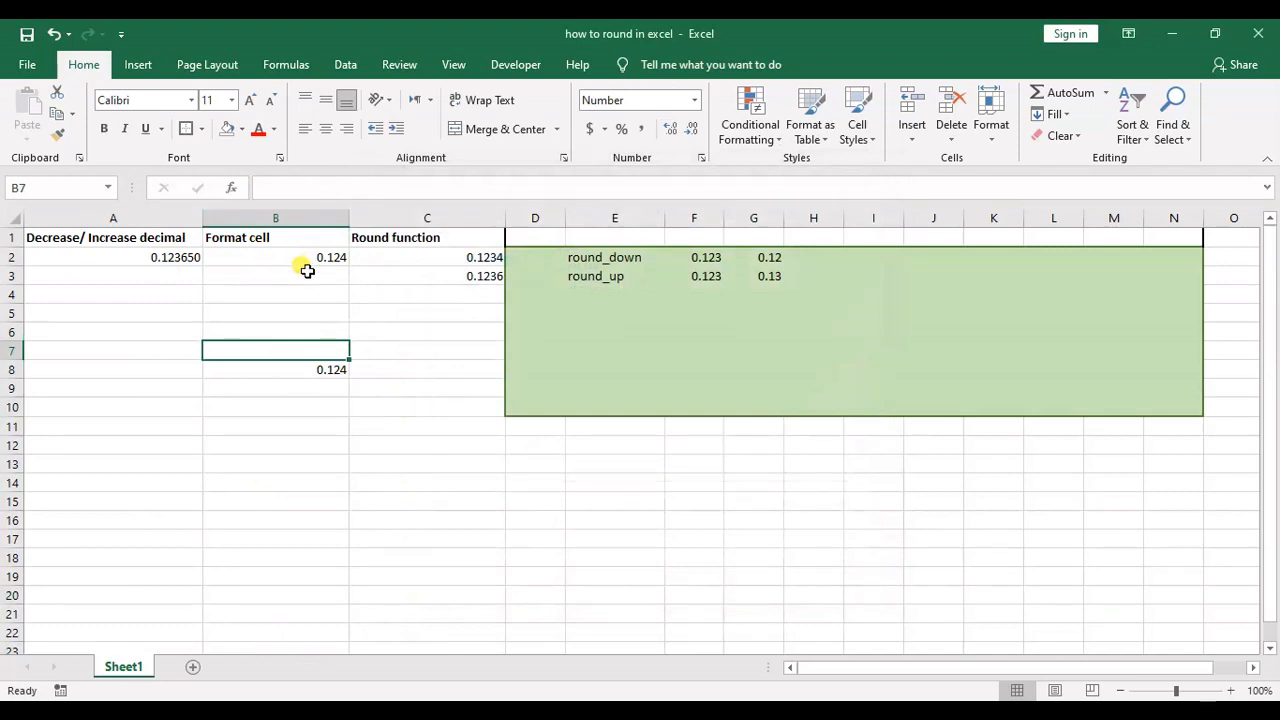
{"action": "left_click", "coordinate": [441, 264]}
{"action": "left_click", "coordinate": [441, 264]}
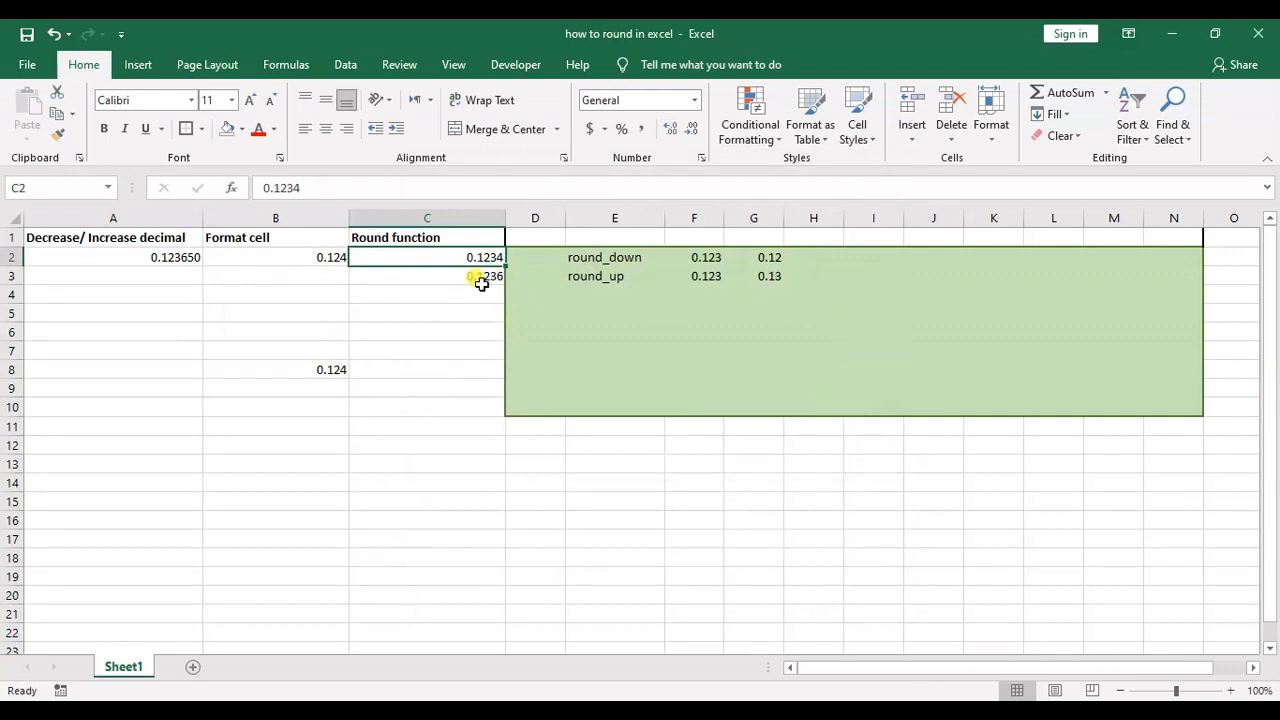
{"action": "left_click", "coordinate": [540, 267]}
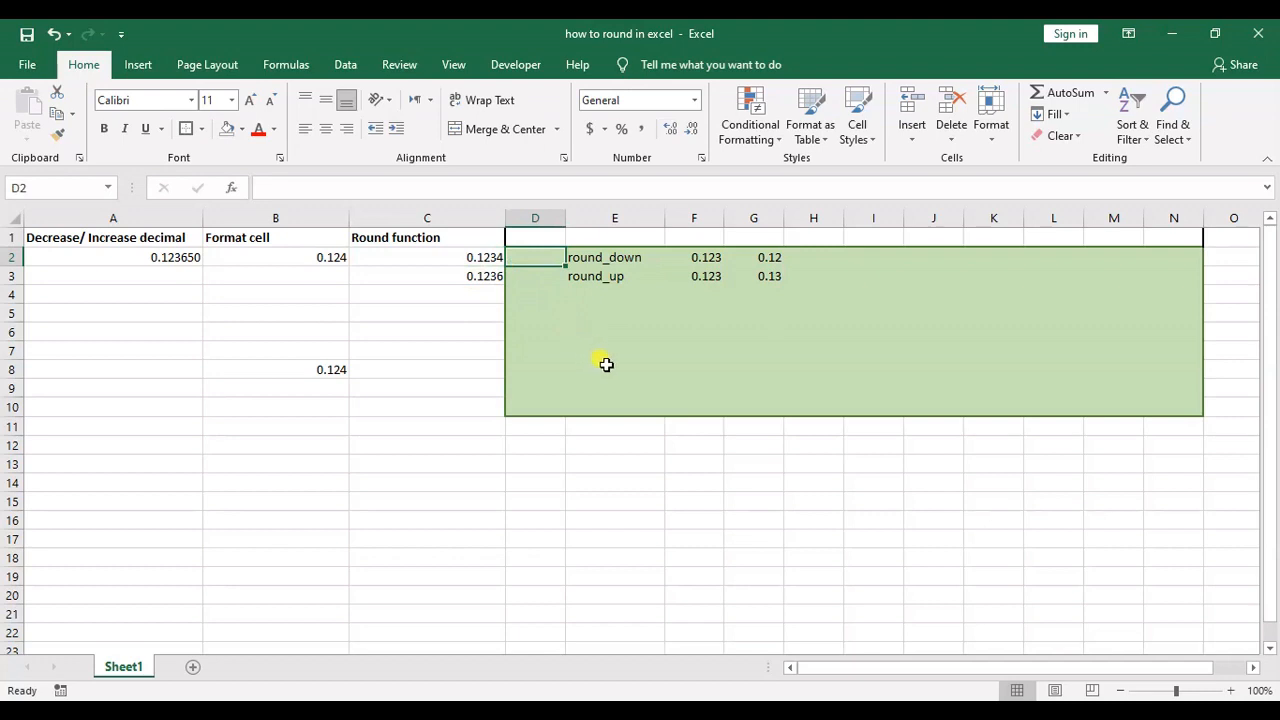
{"action": "type", "text": "="}
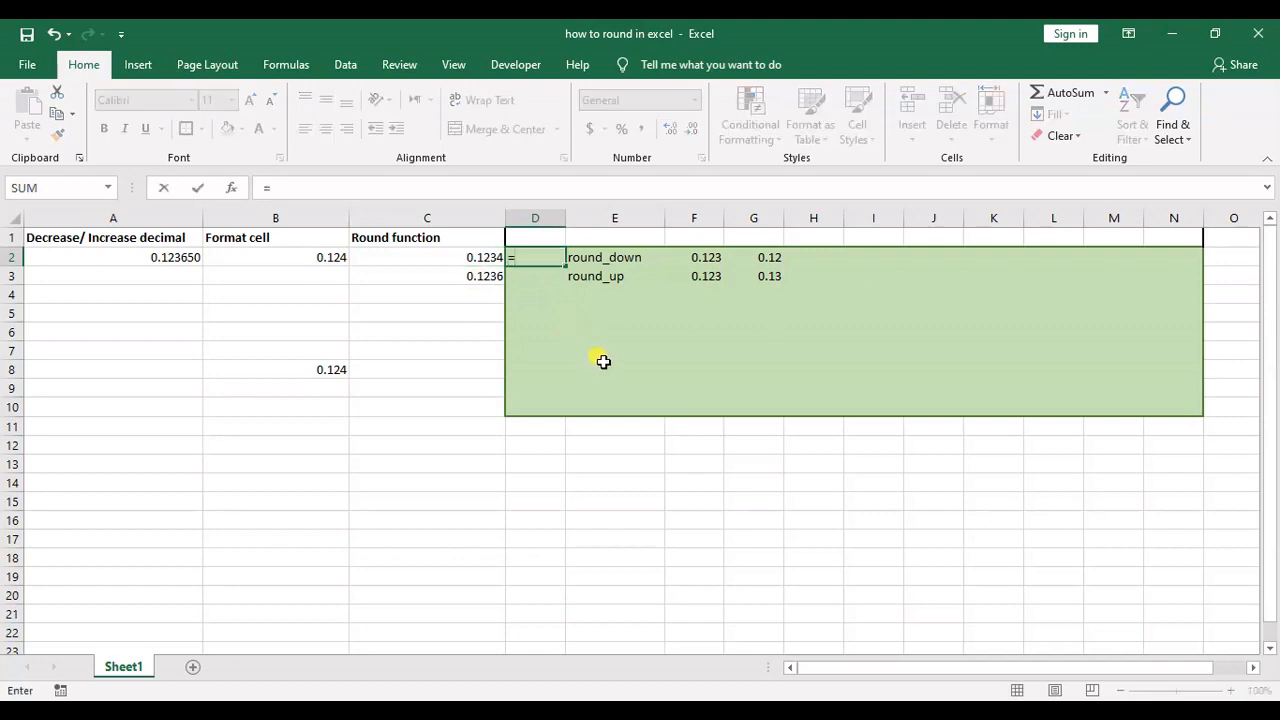
{"action": "type", "text": "r"}
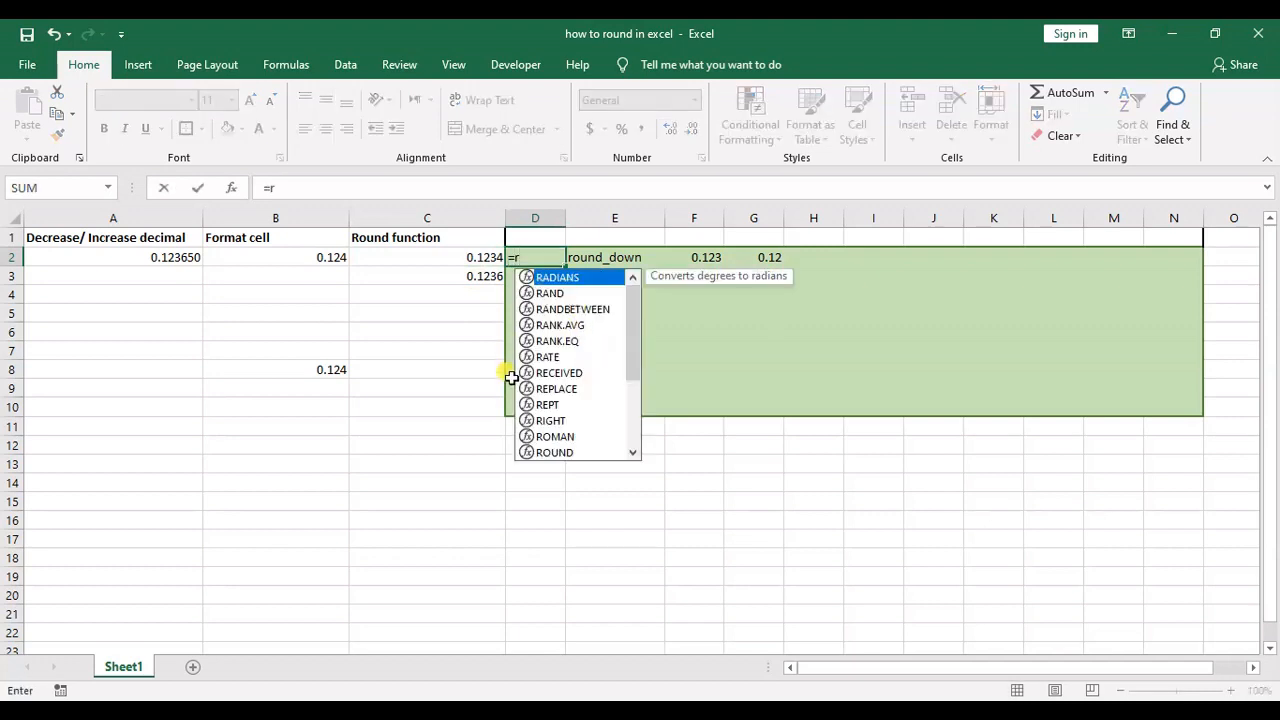
{"action": "key", "text": "Escape"}
{"action": "key", "text": "Escape"}
{"action": "left_click", "coordinate": [589, 295]}
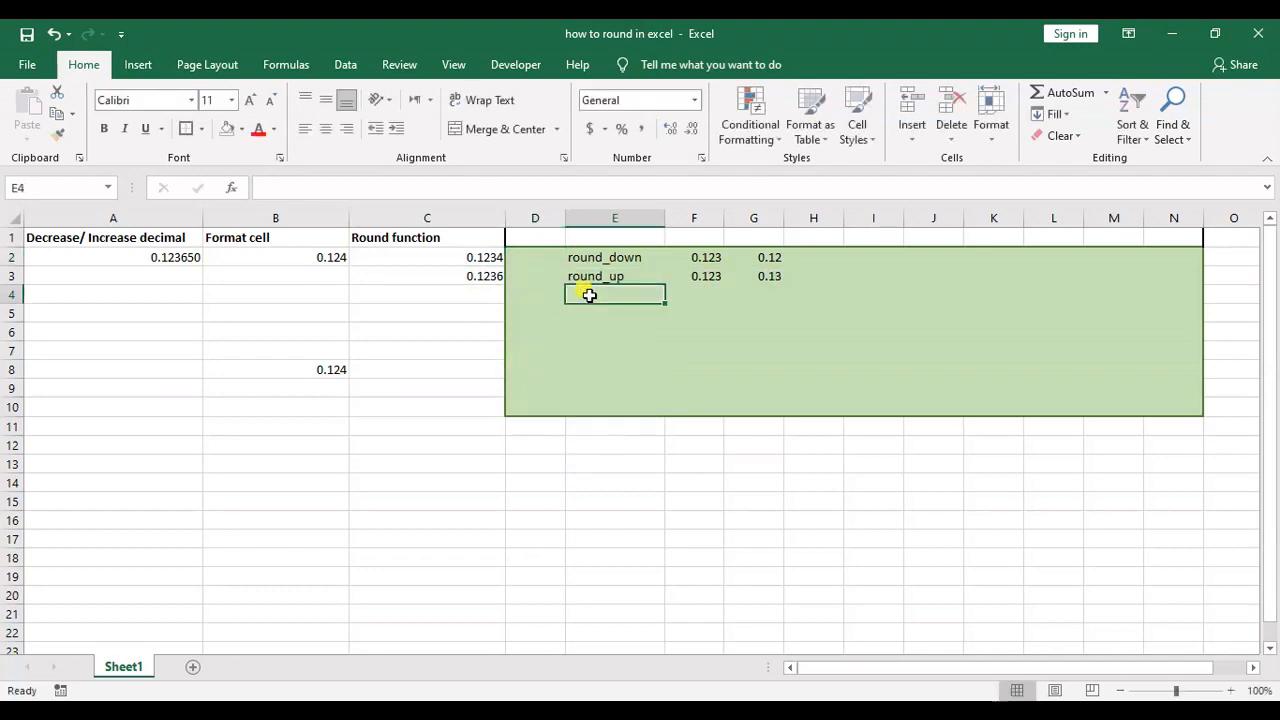
{"action": "left_click_drag", "start_coordinate": [720, 260], "coordinate": [767, 277]}
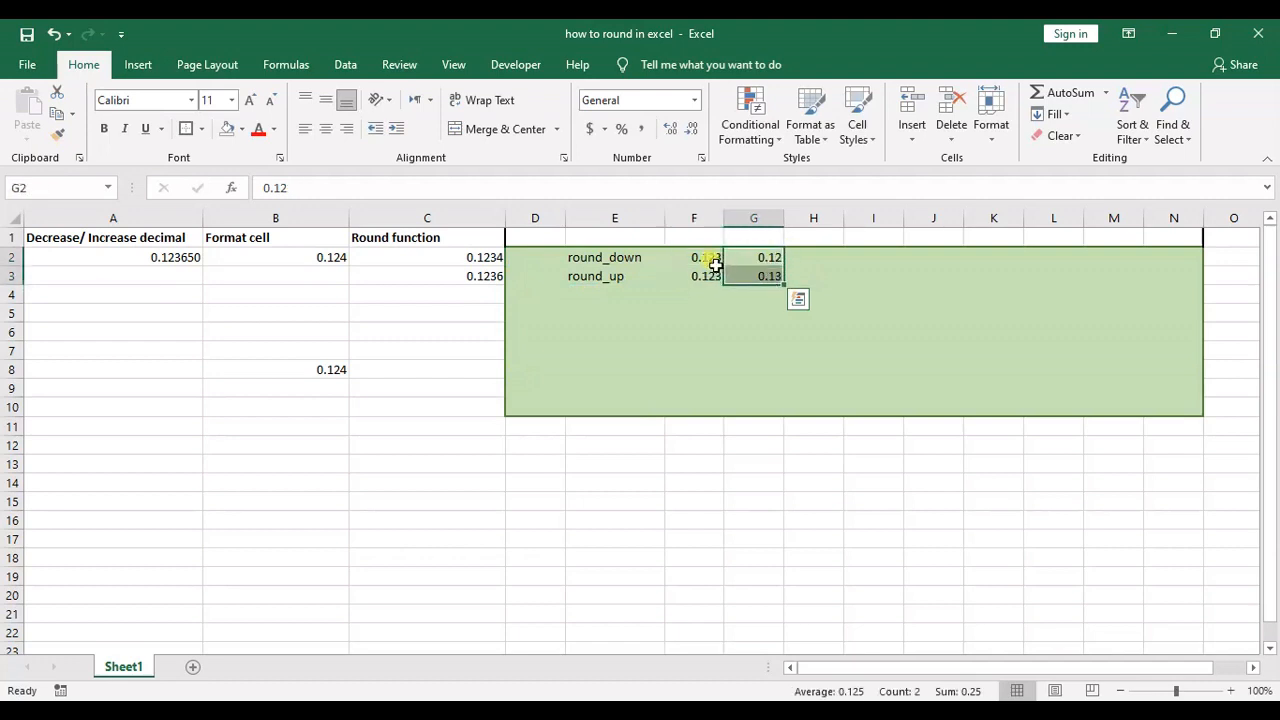
{"action": "left_click", "coordinate": [715, 262]}
Enter a ROUNDDOWN formula in cell H2 that rounds F2 down to 2 digits
{"action": "left_click", "coordinate": [823, 258]}
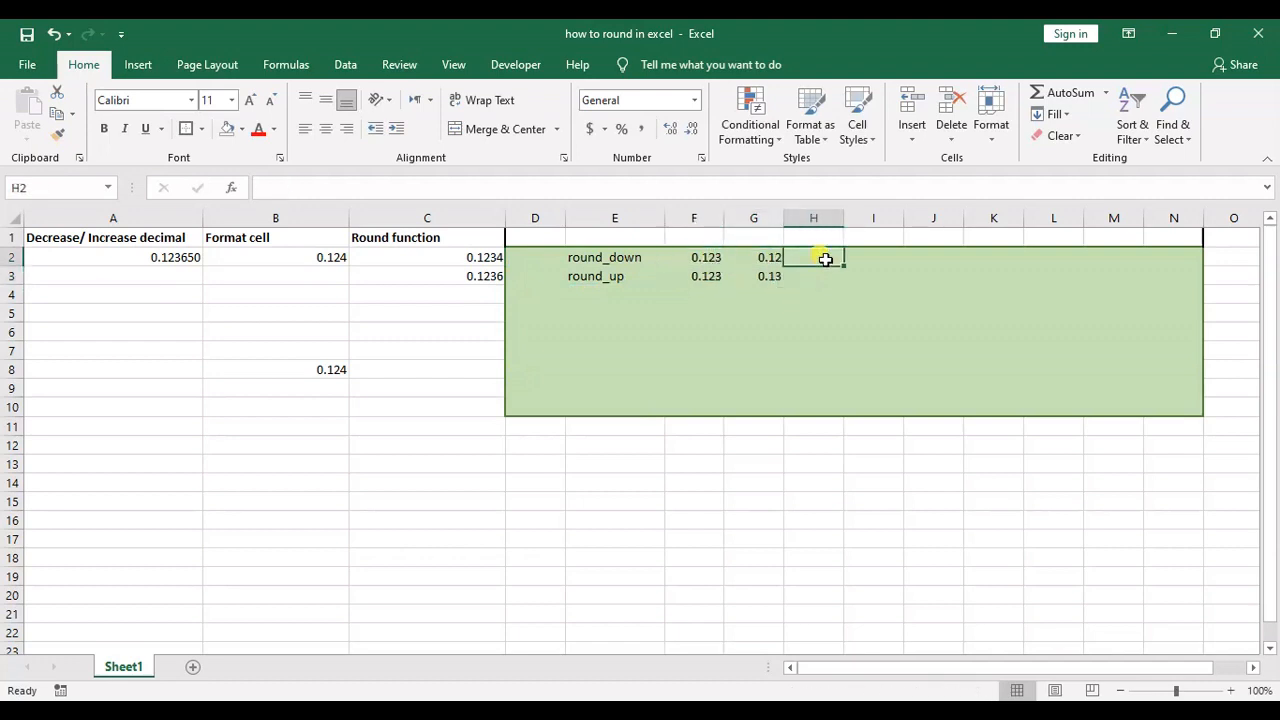
{"action": "type", "text": "="}
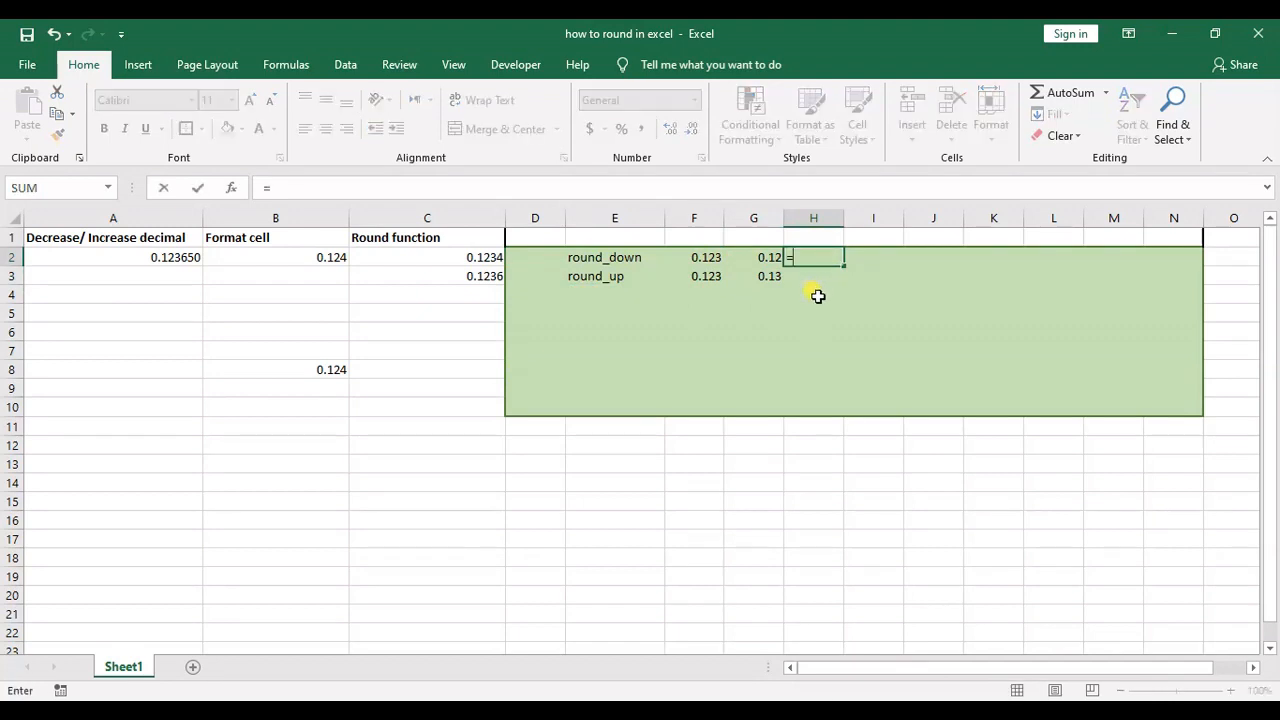
{"action": "type", "text": "r"}
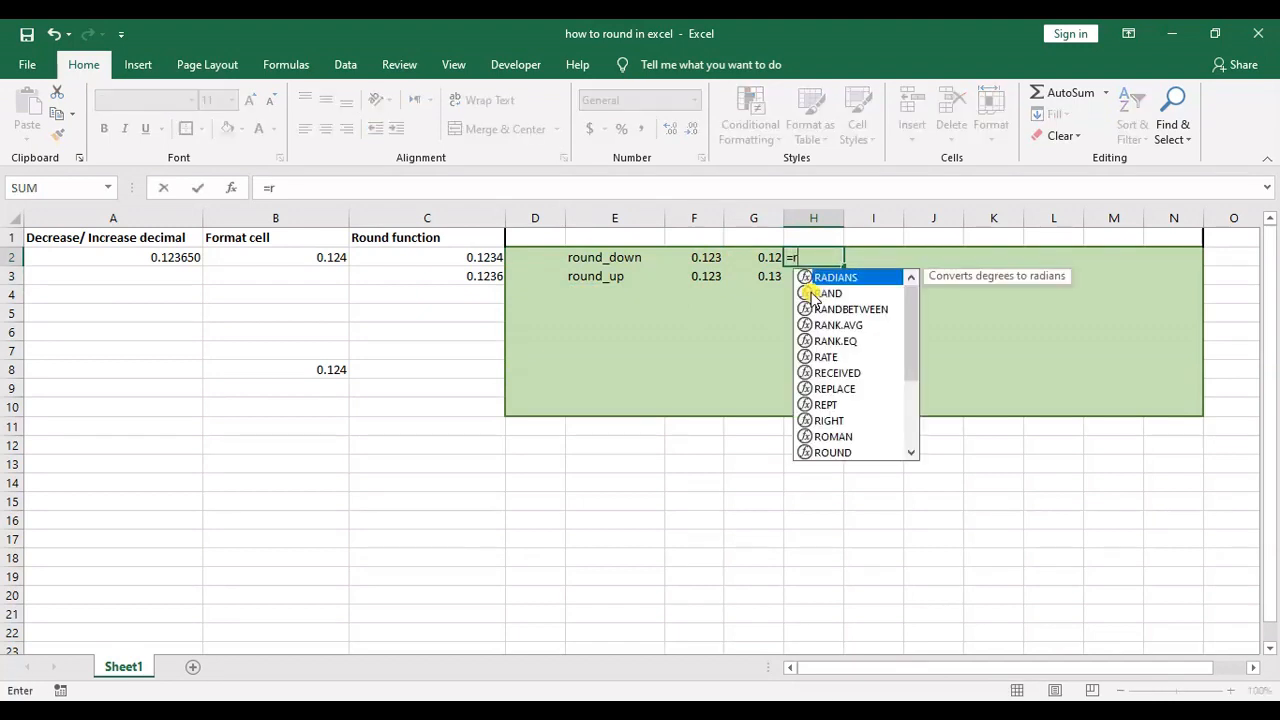
{"action": "type", "text": "ou"}
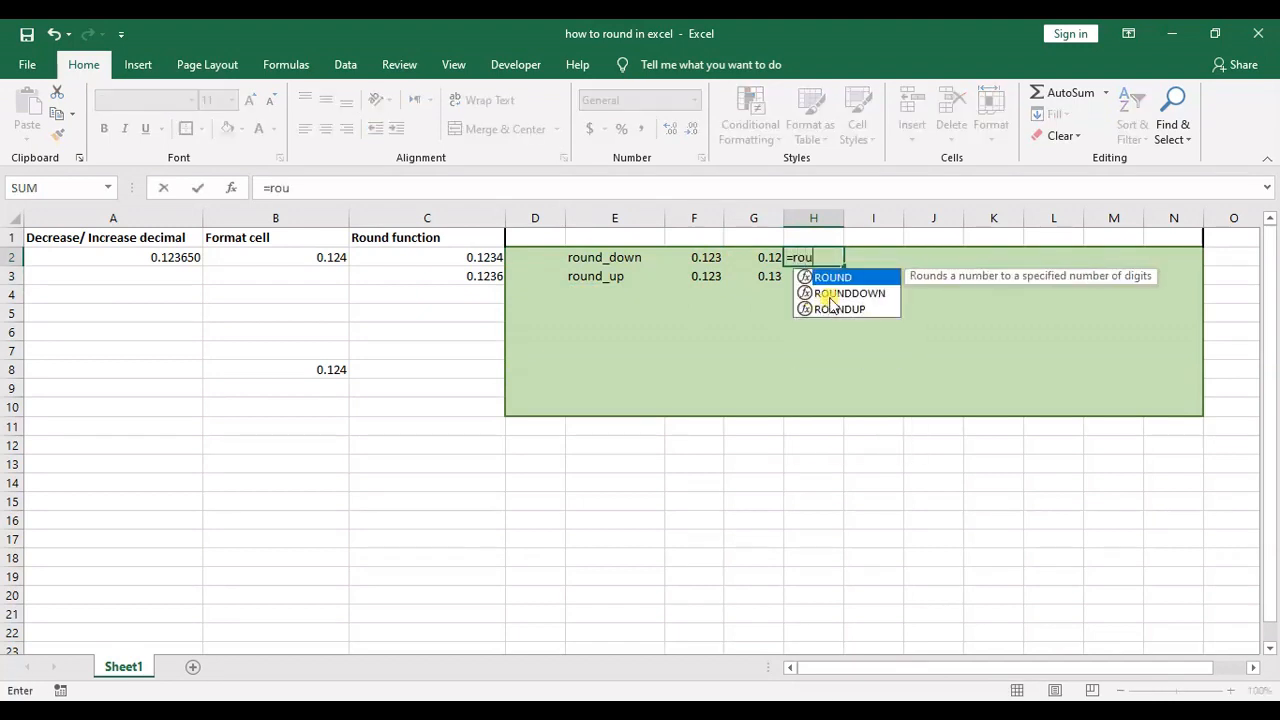
{"action": "double_click", "coordinate": [830, 292]}
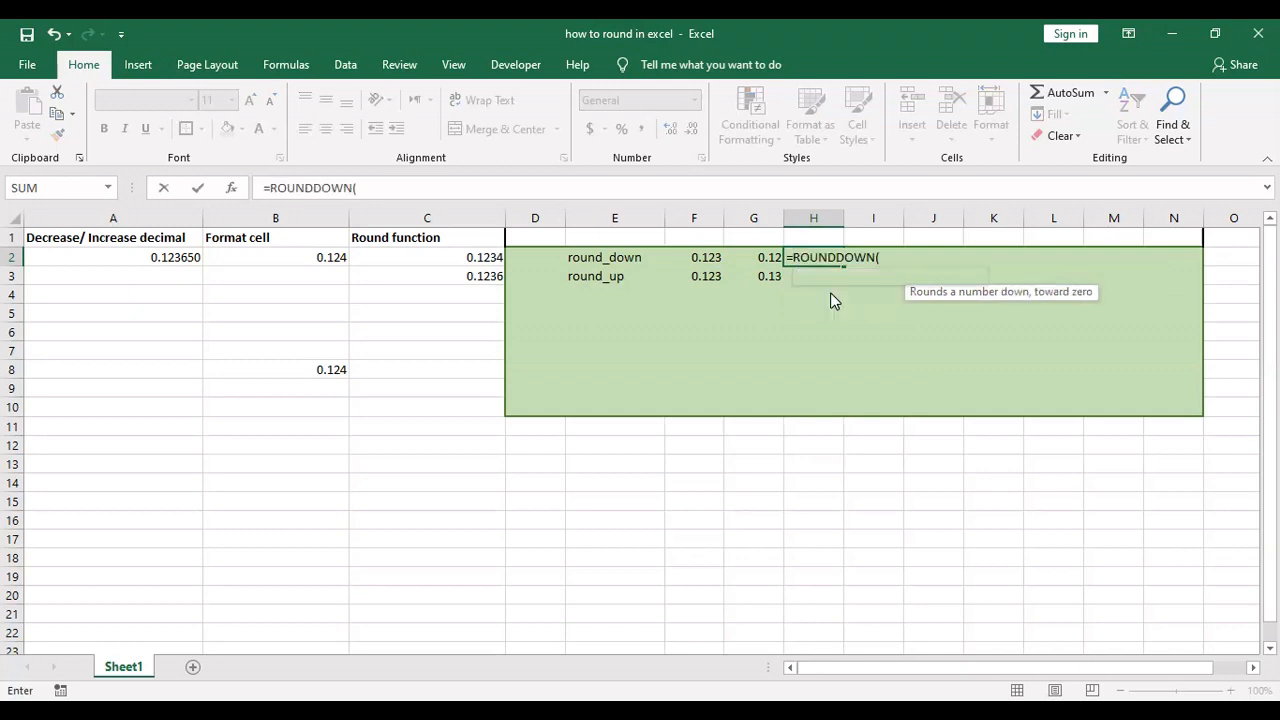
{"action": "left_click", "coordinate": [710, 259]}
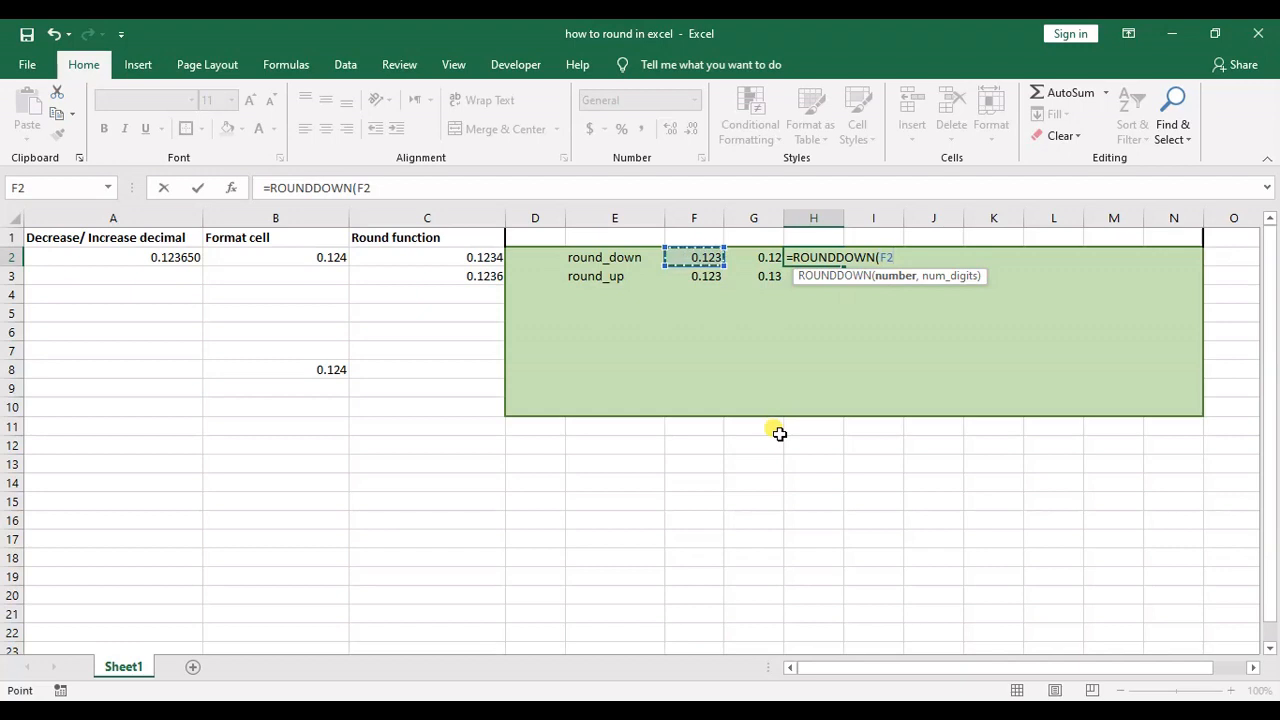
{"action": "type", "text": ","}
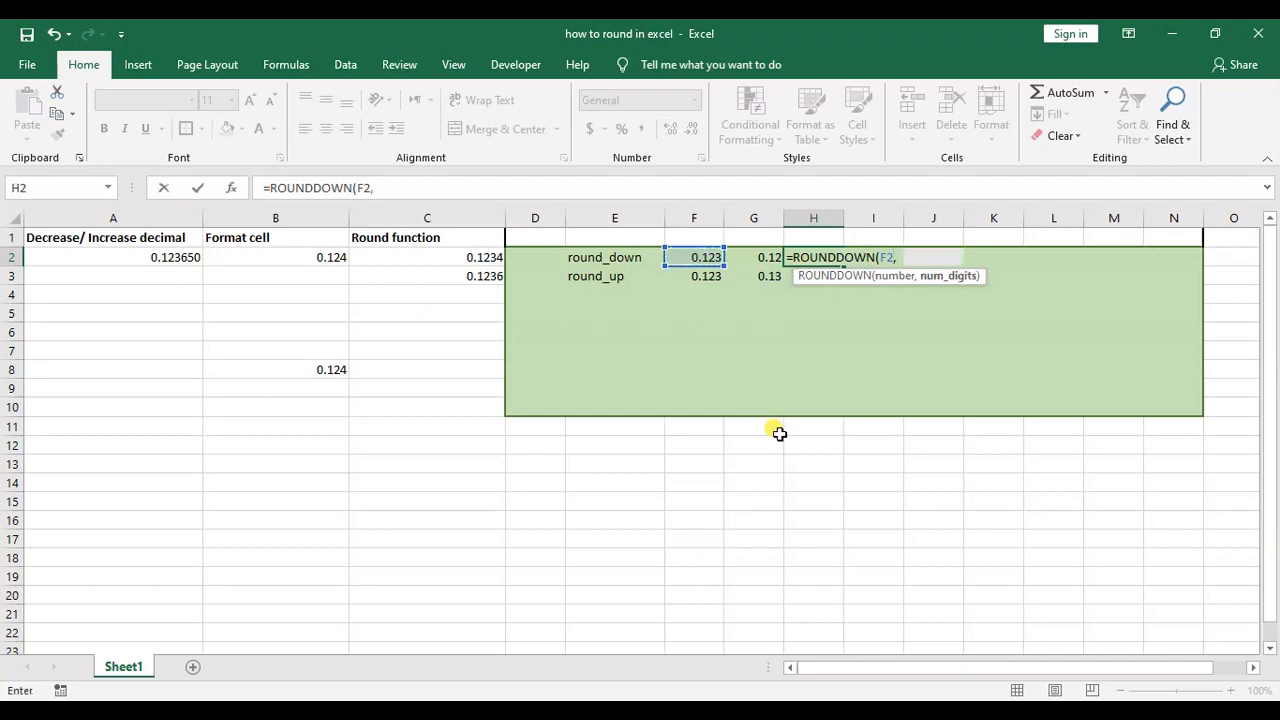
{"action": "type", "text": "2)"}
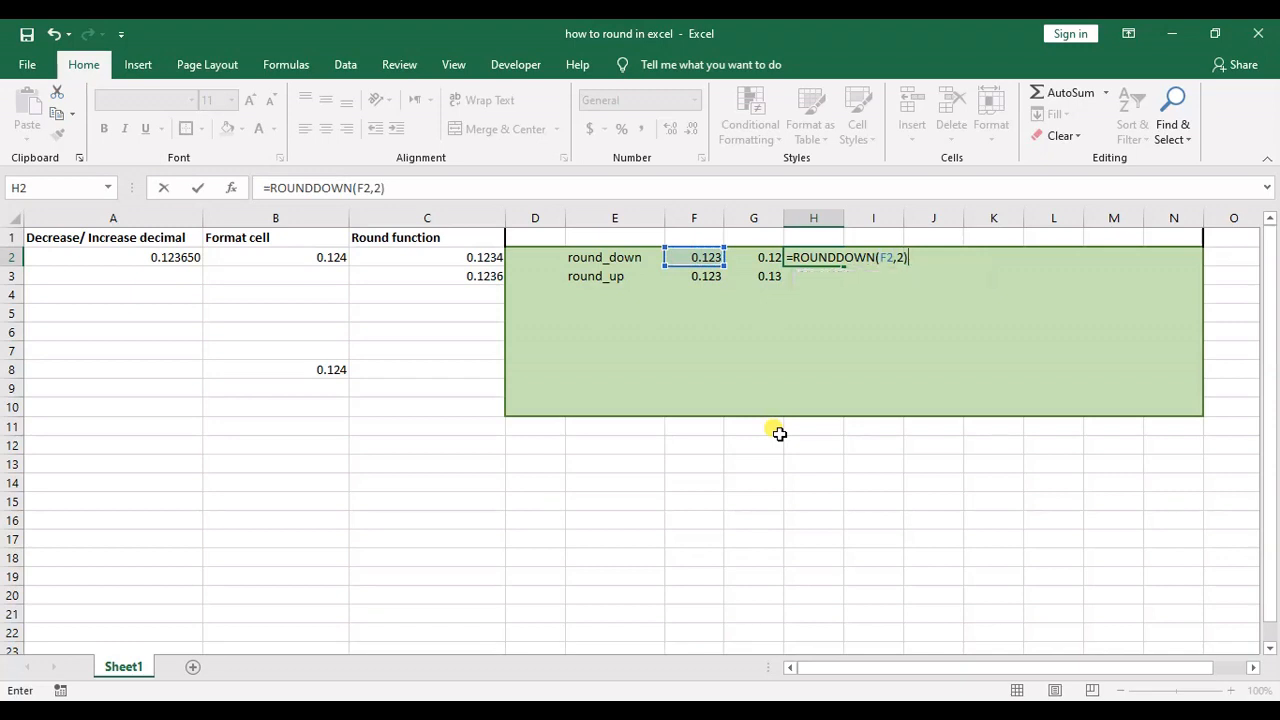
{"action": "key", "text": "Return"}
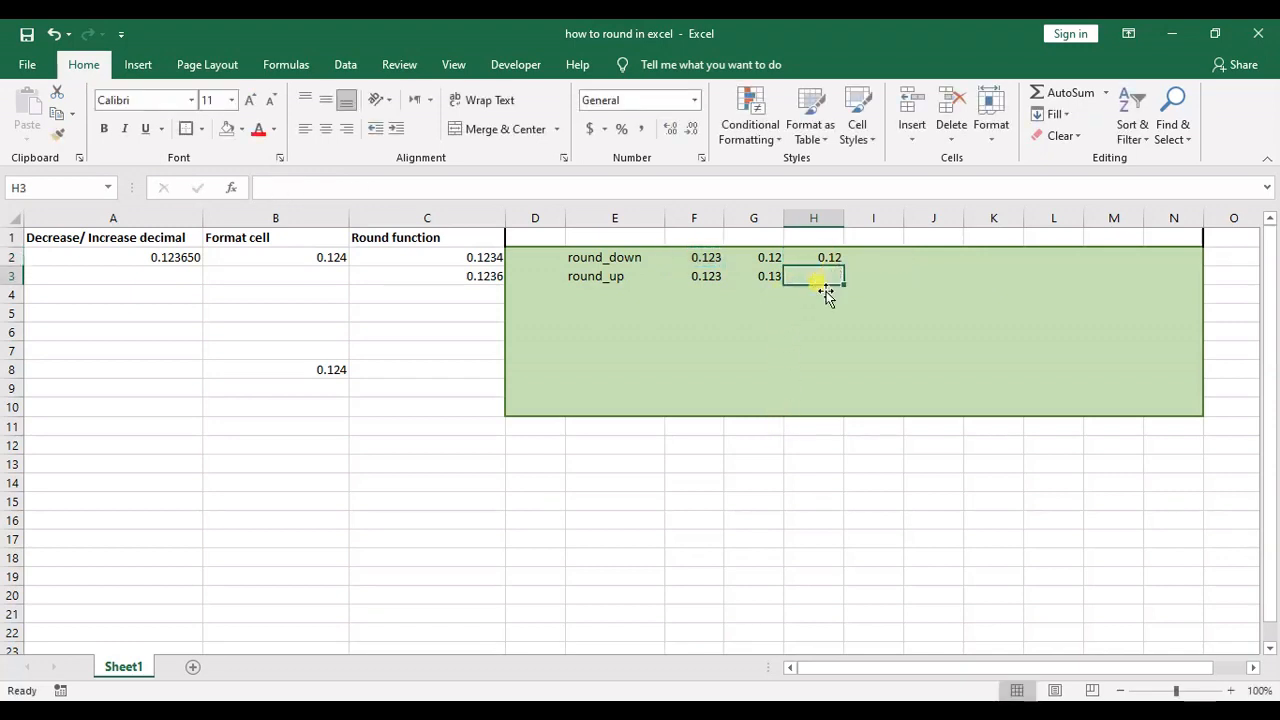
Enter a ROUNDUP formula in cell H3 that rounds F3 up to 2 digits
{"action": "type", "text": "=r"}
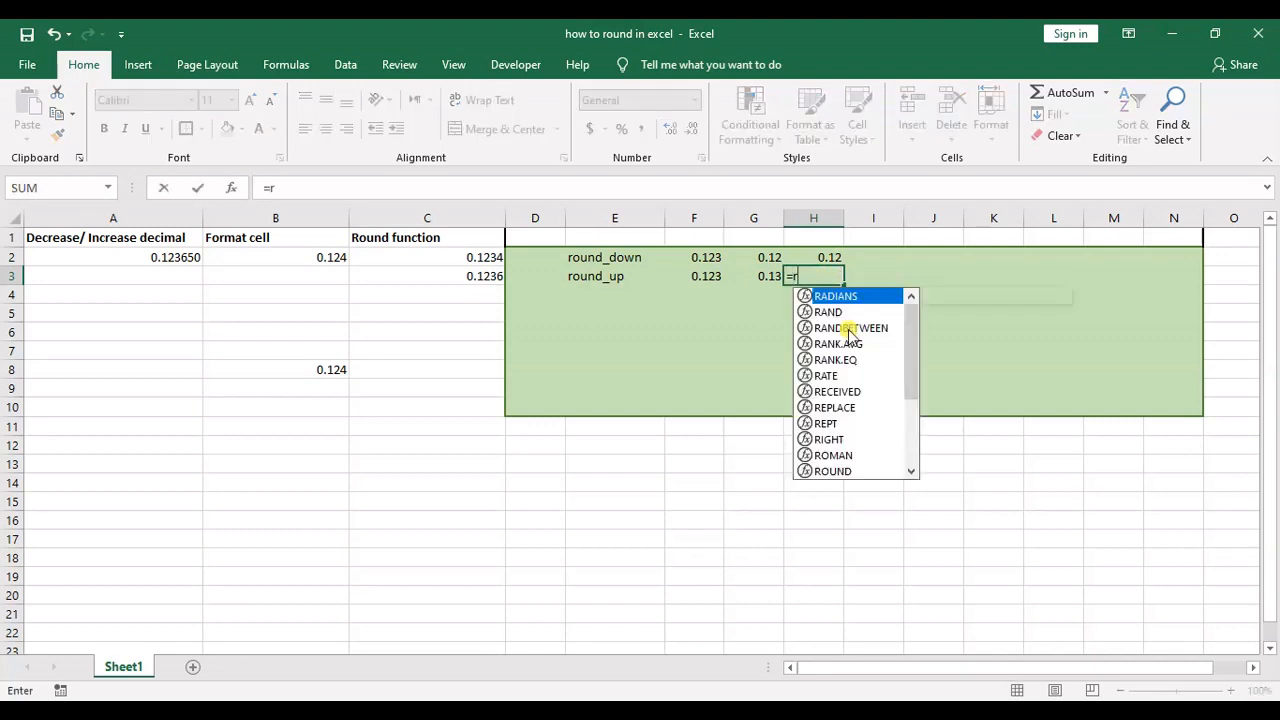
{"action": "type", "text": "ou"}
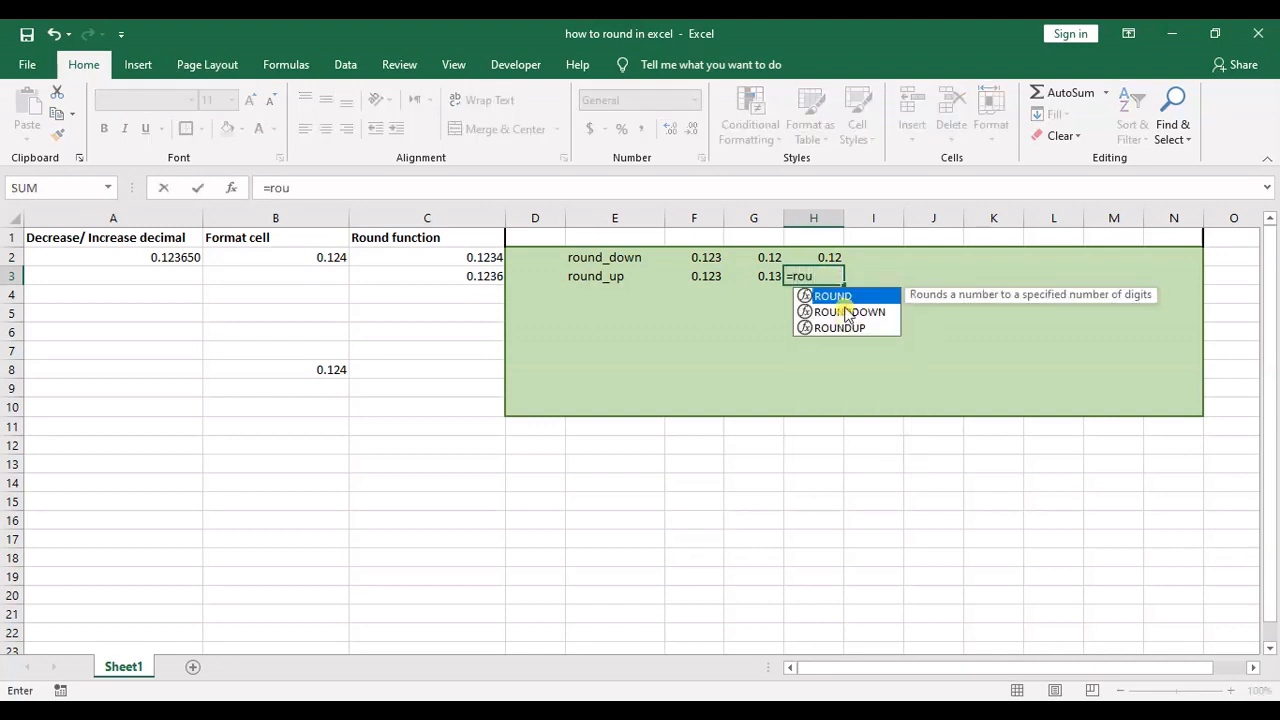
{"action": "double_click", "coordinate": [845, 326]}
{"action": "left_click", "coordinate": [703, 278]}
{"action": "type", "text": ","}
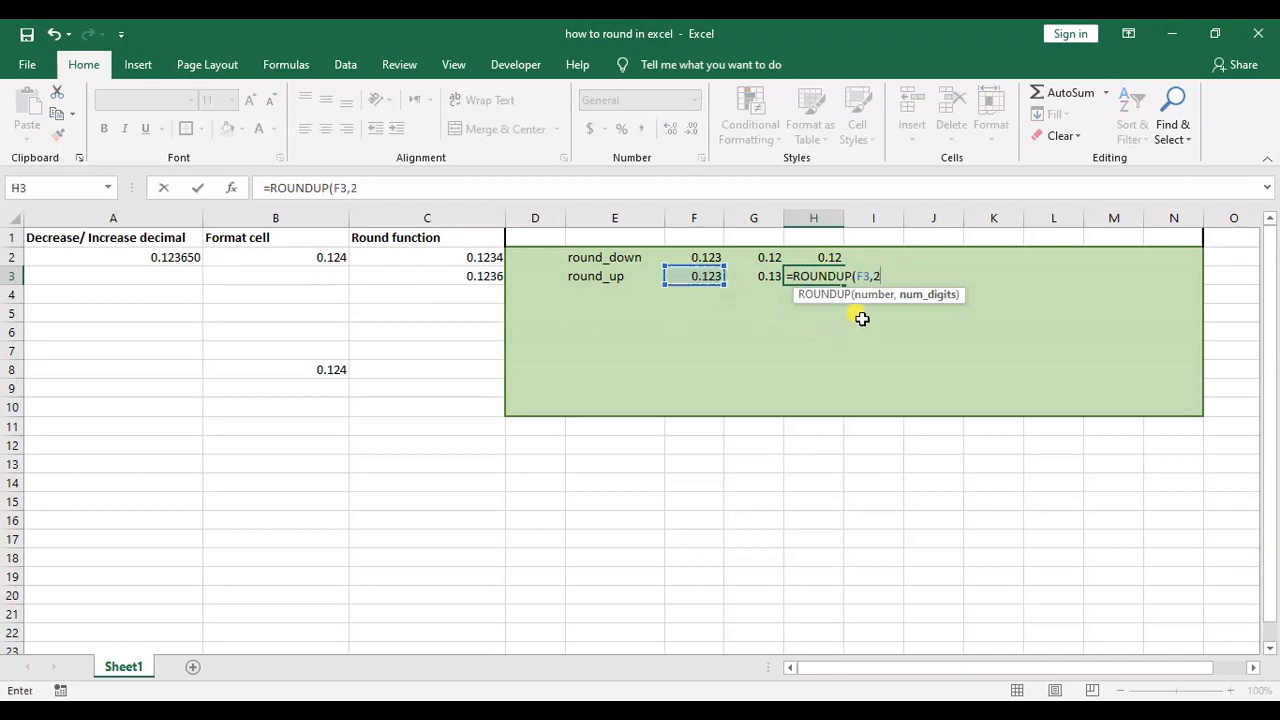
{"action": "type", "text": "2)"}
{"action": "key", "text": "Return"}
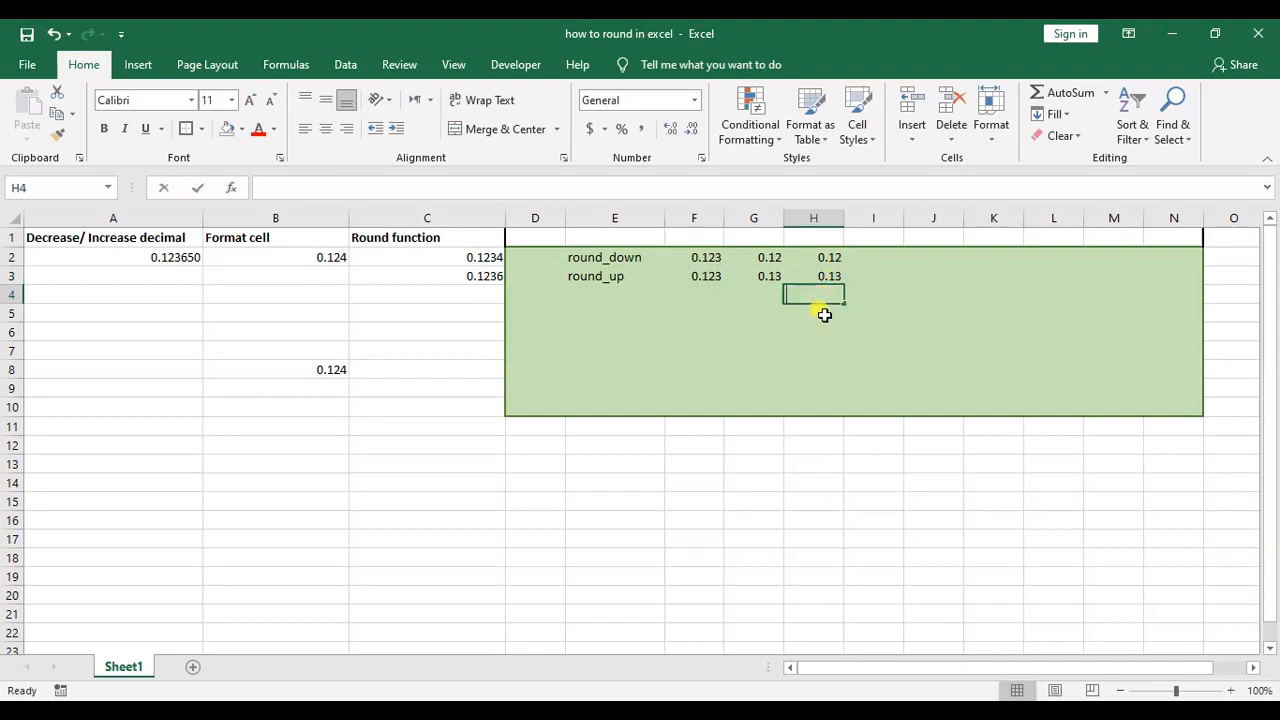
{"action": "type", "text": "=ro"}
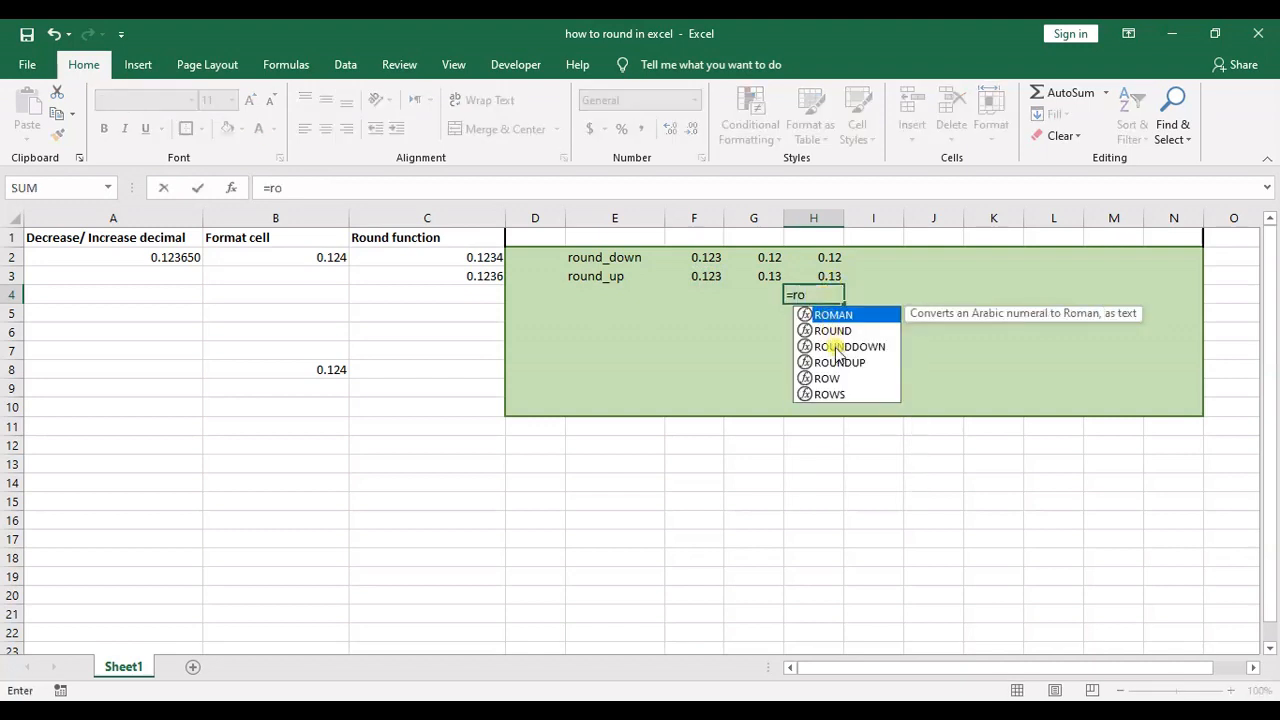
{"action": "left_click", "coordinate": [840, 340]}
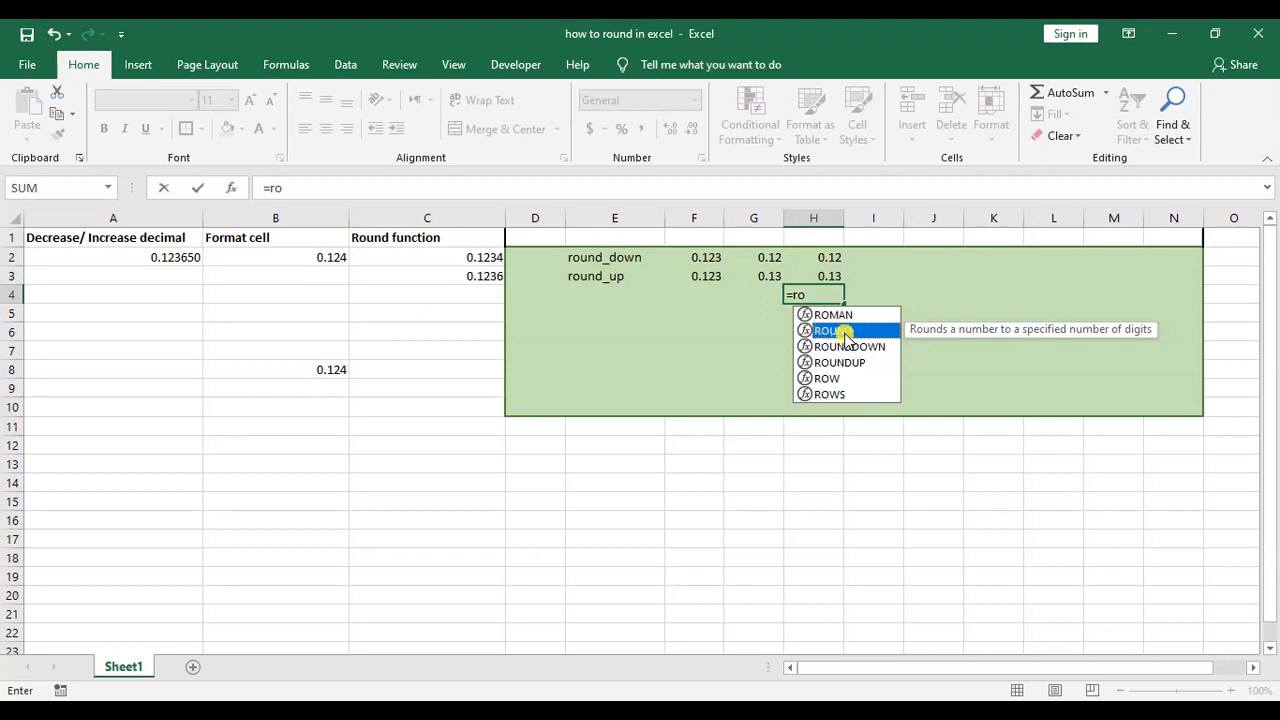
{"action": "double_click", "coordinate": [846, 333]}
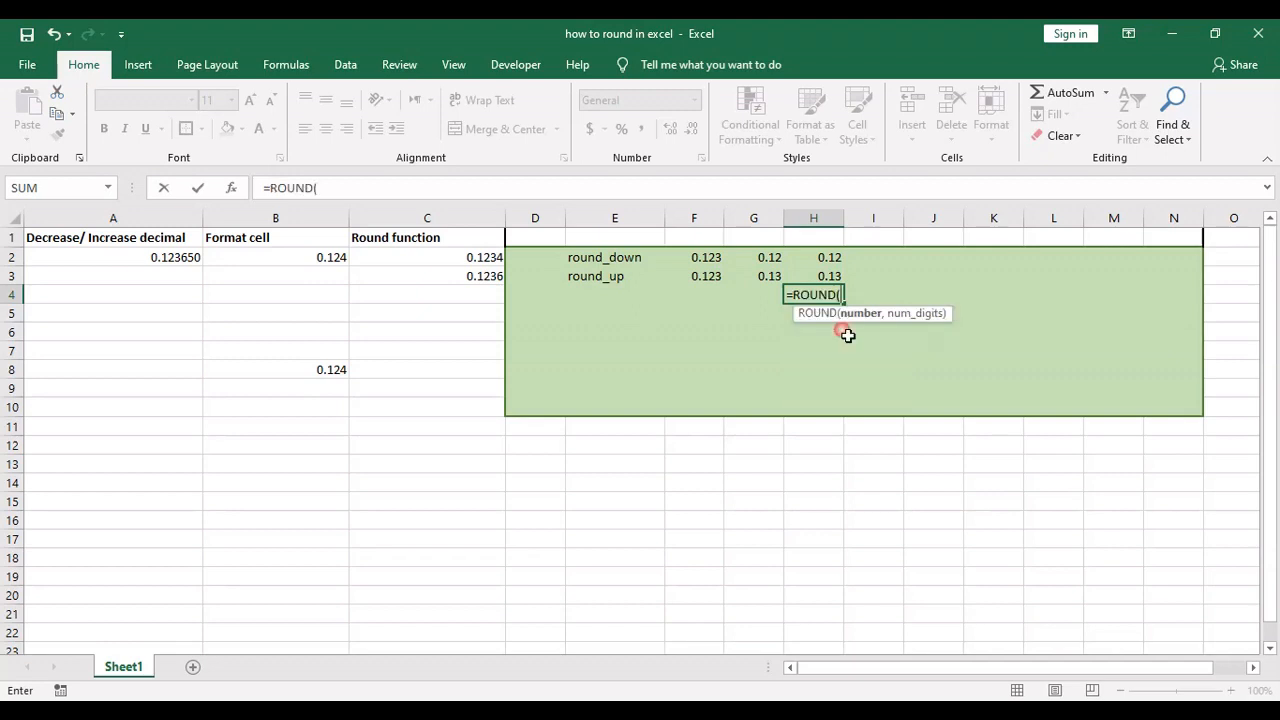
{"action": "key", "text": "BackSpace"}
{"action": "key", "text": "BackSpace"}
{"action": "key", "text": "BackSpace"}
{"action": "key", "text": "BackSpace"}
{"action": "key", "text": "BackSpace"}
{"action": "key", "text": "BackSpace"}
{"action": "key", "text": "BackSpace"}
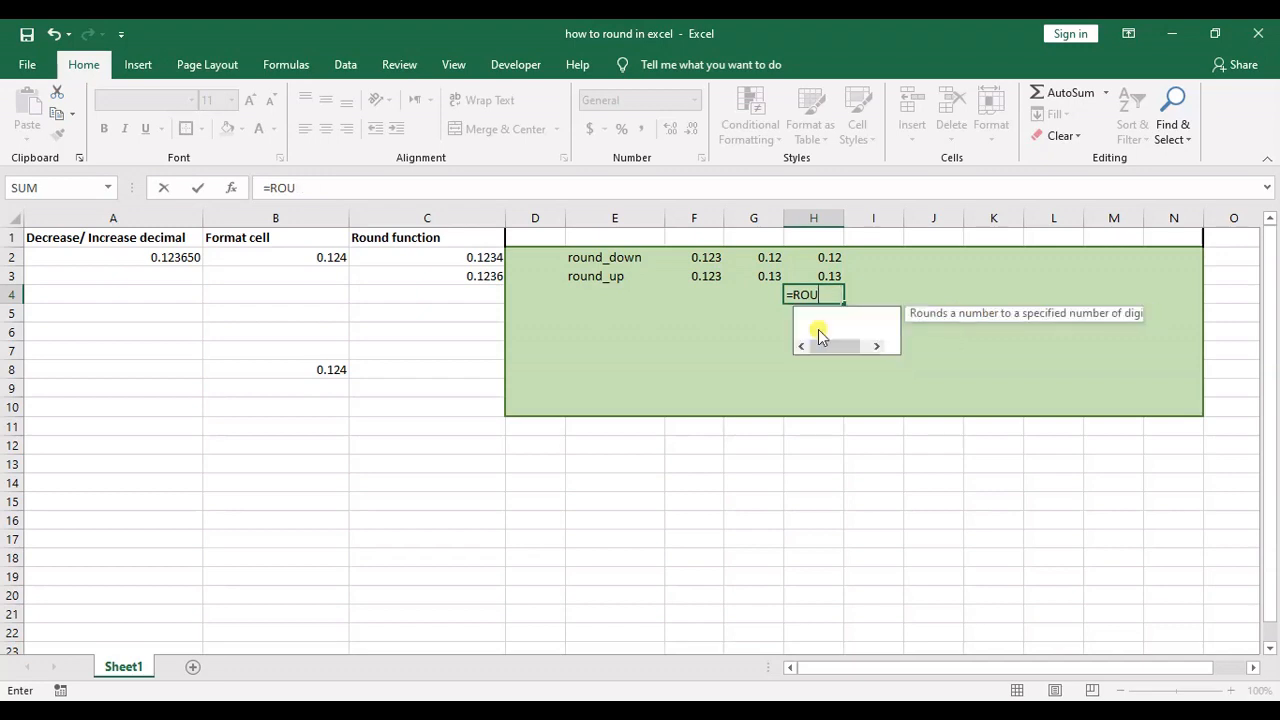
{"action": "left_click", "coordinate": [773, 303]}
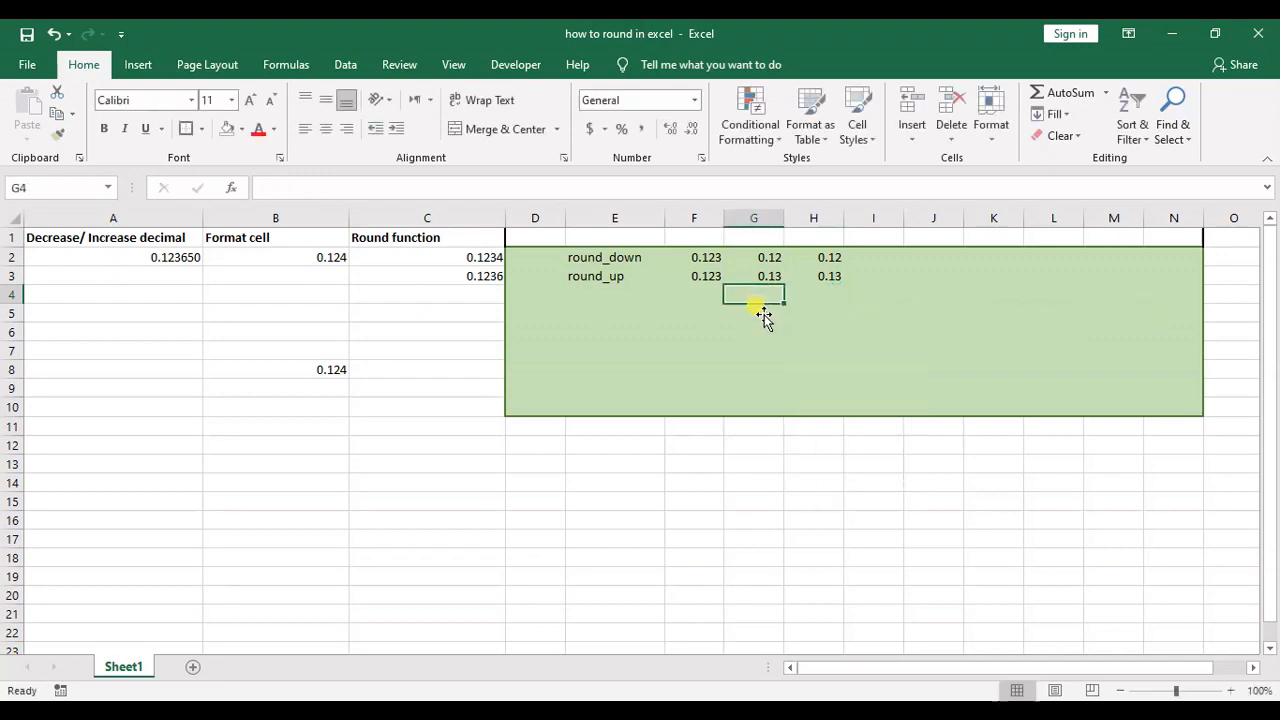
Enter 0.127 in cell F4, below the round_up example value
{"action": "left_click", "coordinate": [705, 298]}
{"action": "type", "text": "0.127"}
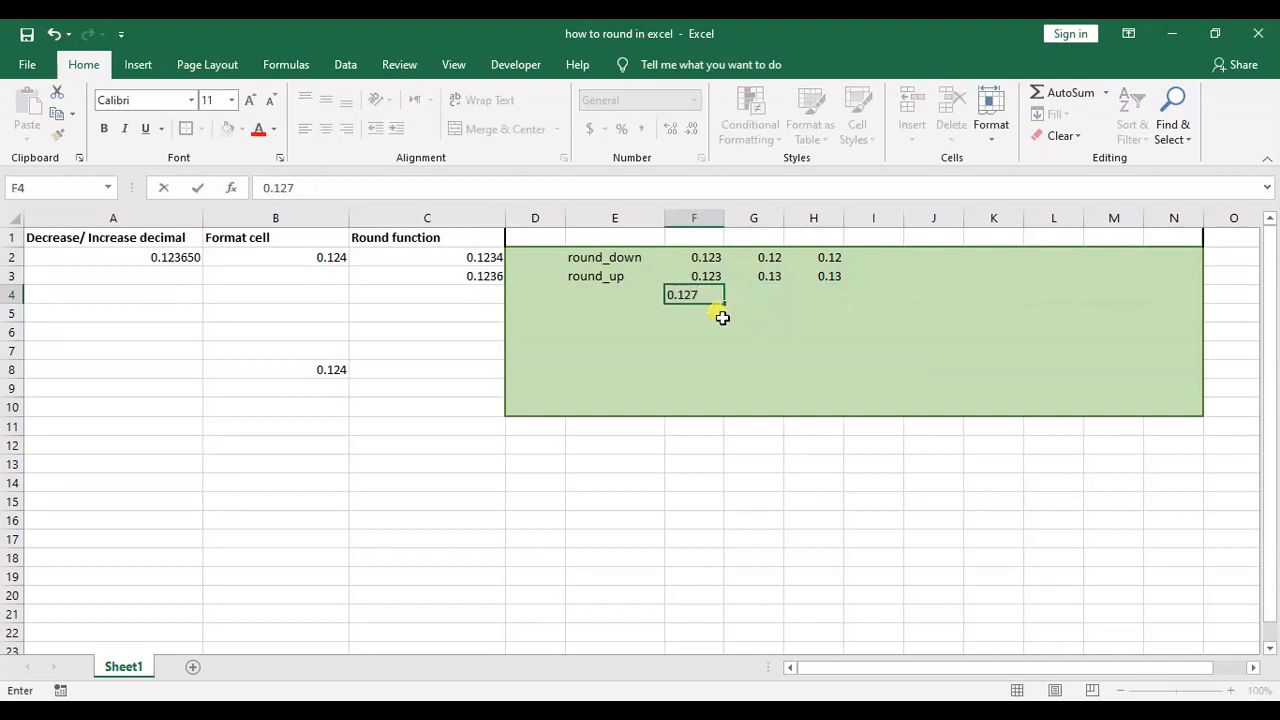
{"action": "key", "text": "Return"}
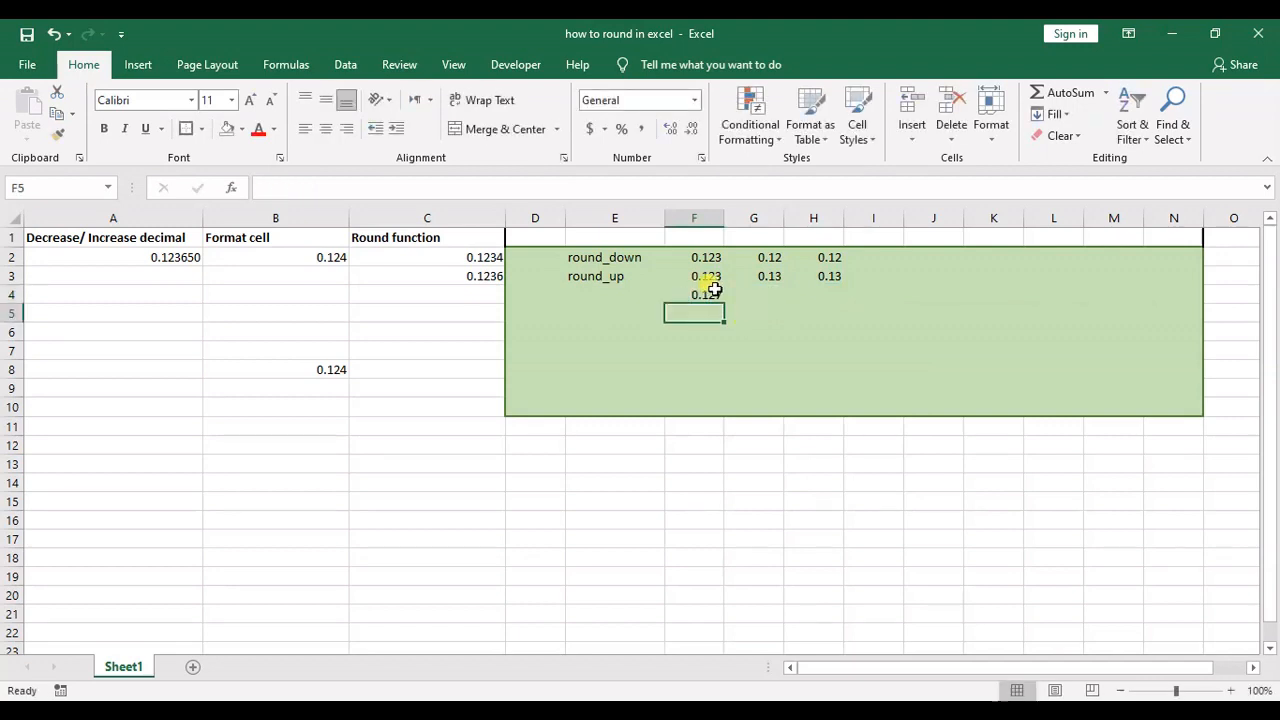
Enter a ROUND formula in cell H4 that rounds F4 to 2 digits
{"action": "left_click", "coordinate": [820, 298]}
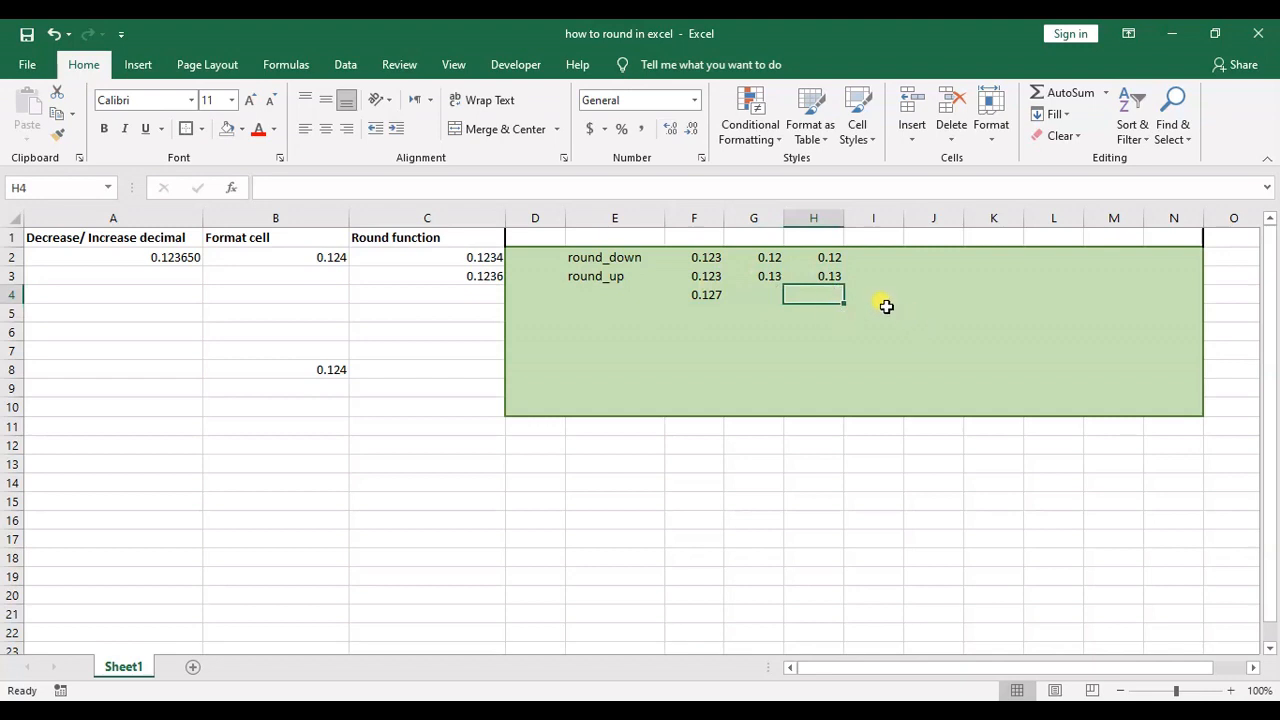
{"action": "type", "text": "=rou"}
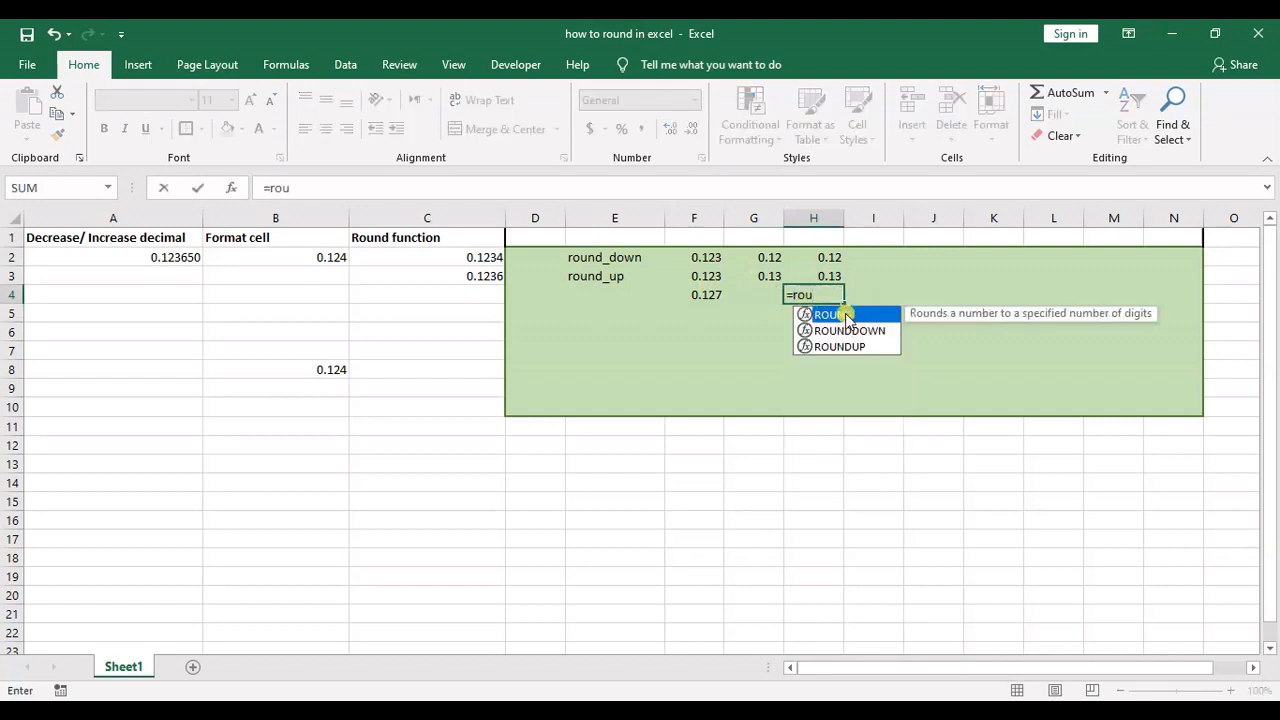
{"action": "double_click", "coordinate": [843, 311]}
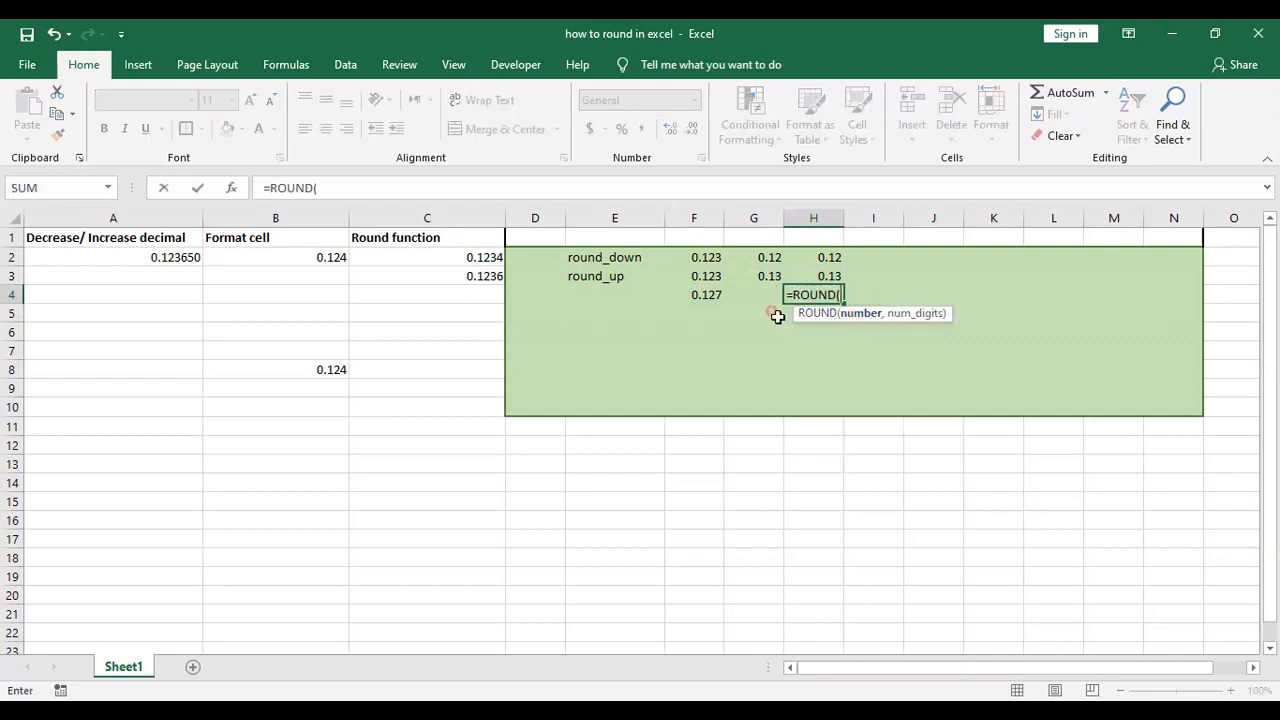
{"action": "left_click", "coordinate": [712, 297]}
{"action": "type", "text": ","}
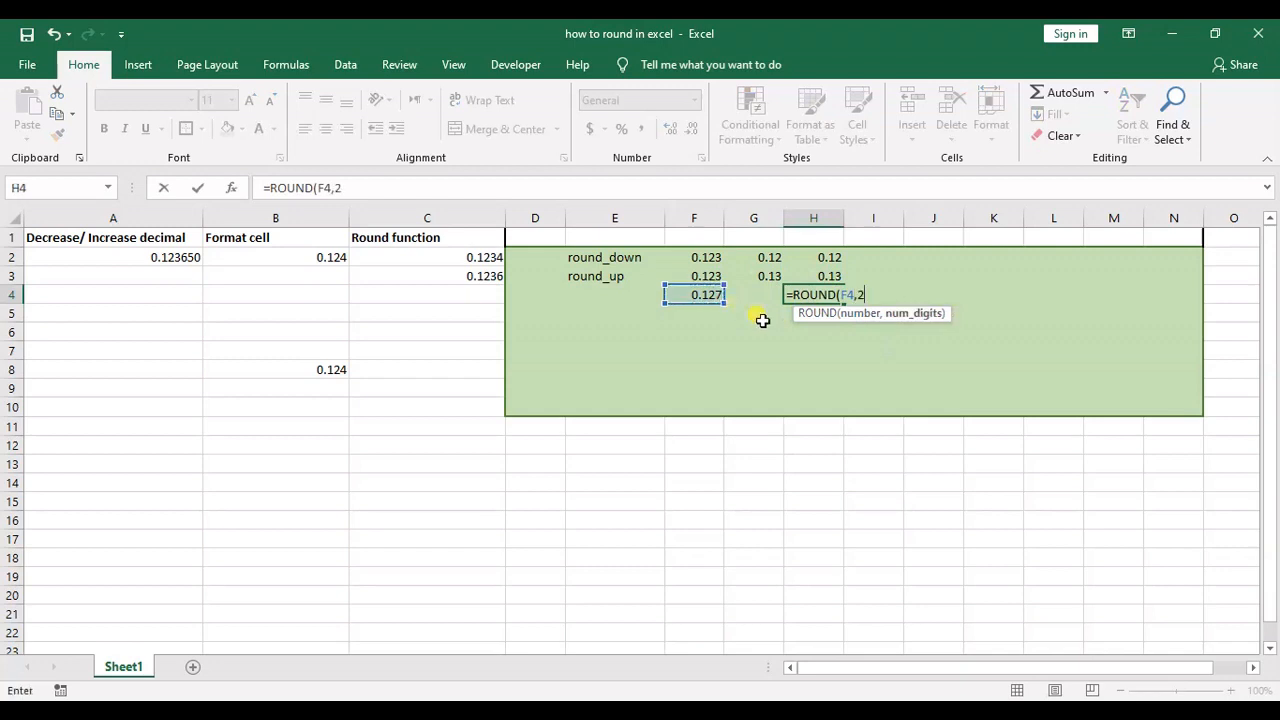
{"action": "type", "text": "2)"}
{"action": "key", "text": "Return"}
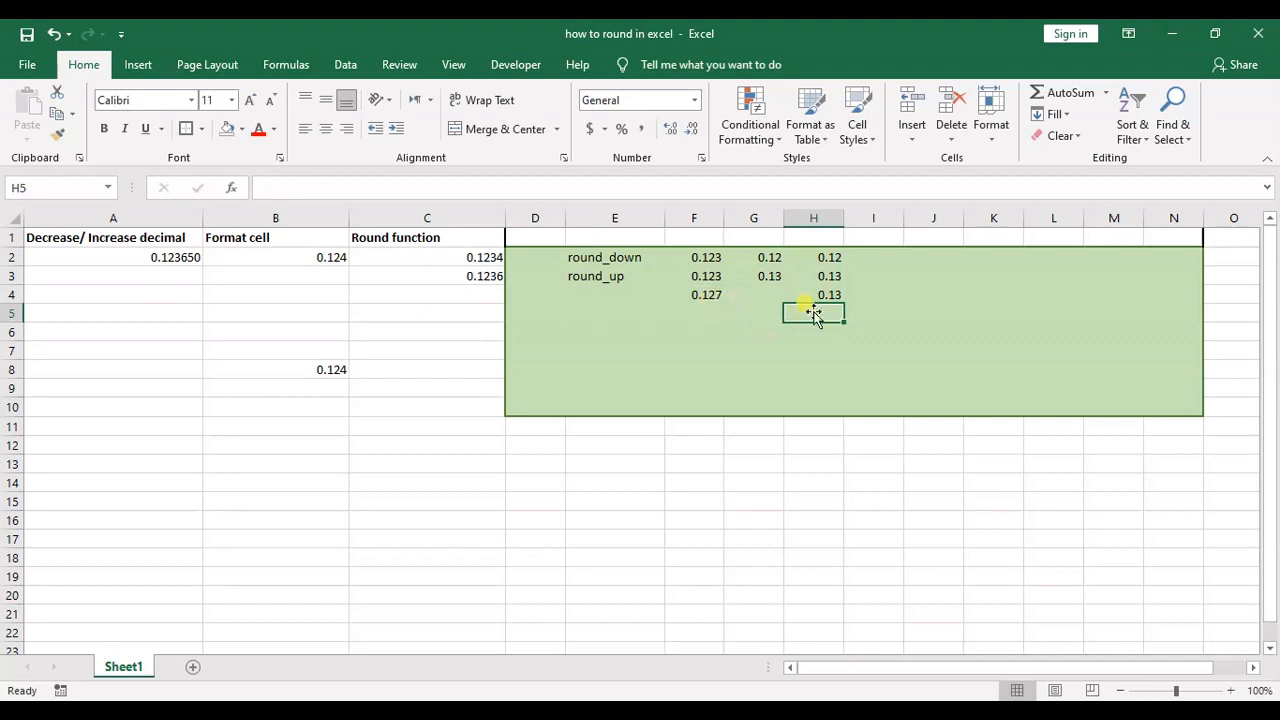
Enter a ROUND formula in cell H5 that rounds F3 to 2 digits, and select that cell
{"action": "type", "text": "=ro"}
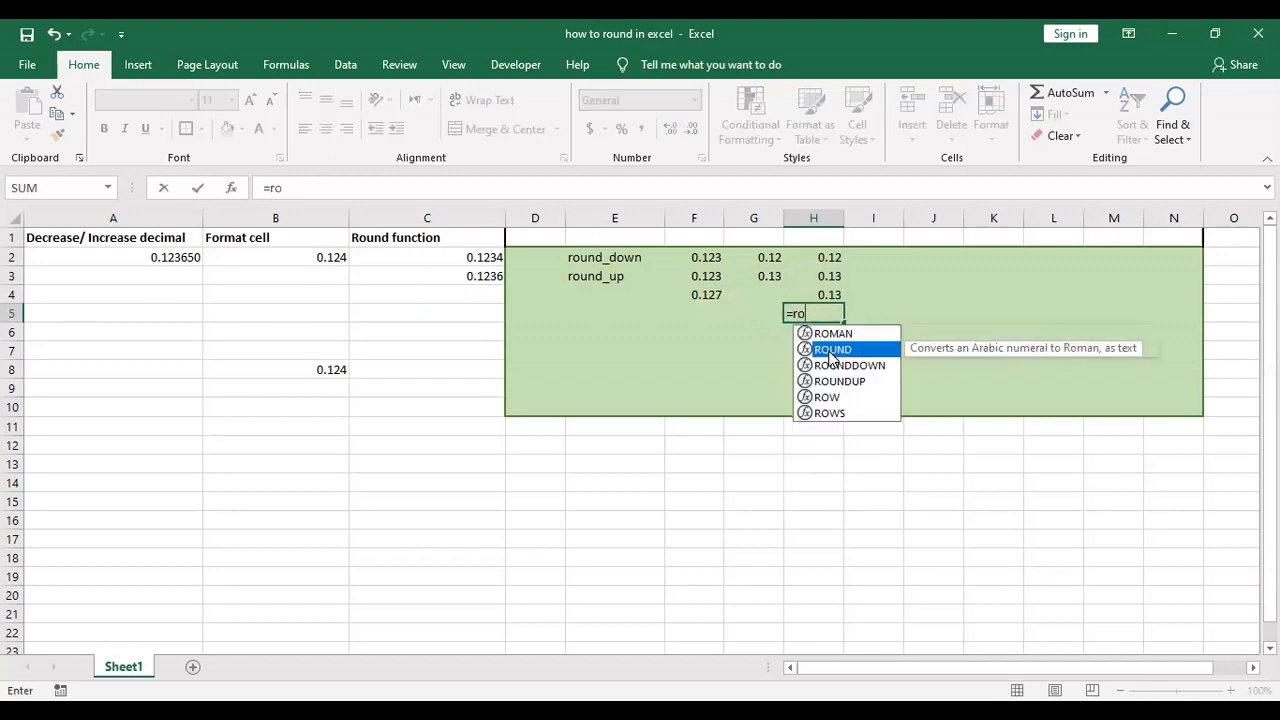
{"action": "double_click", "coordinate": [830, 352]}
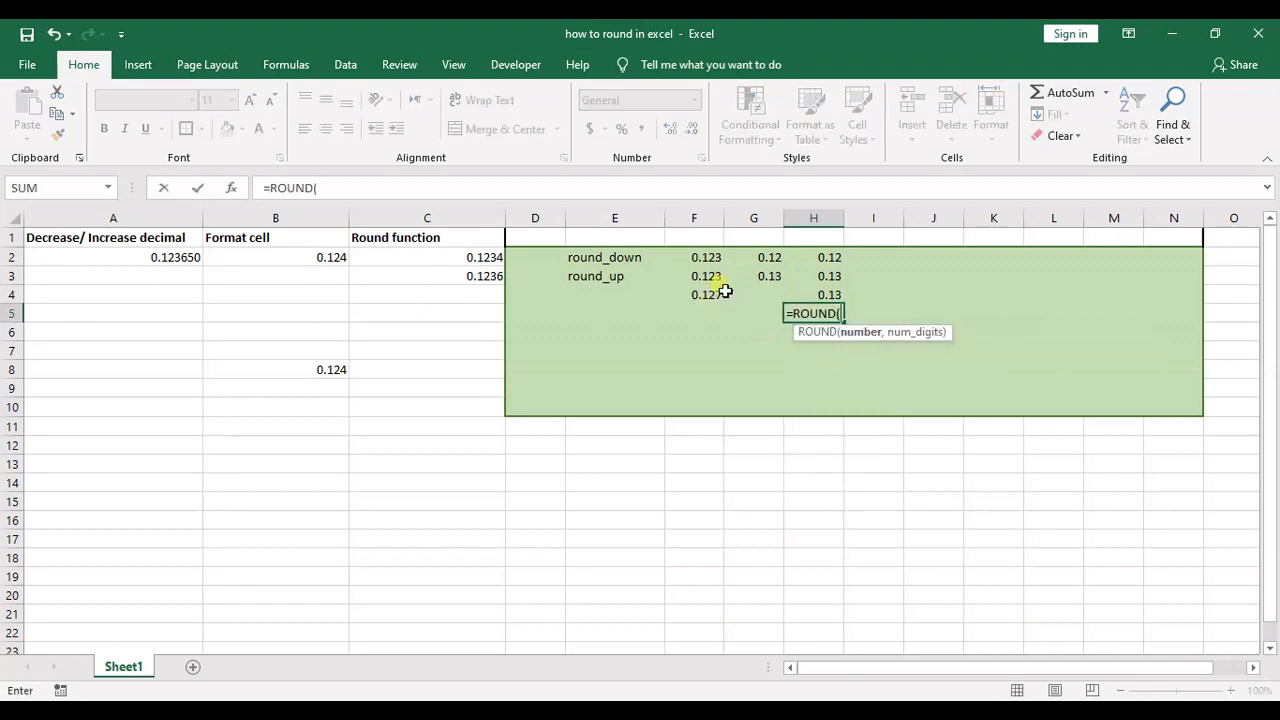
{"action": "left_click", "coordinate": [708, 278]}
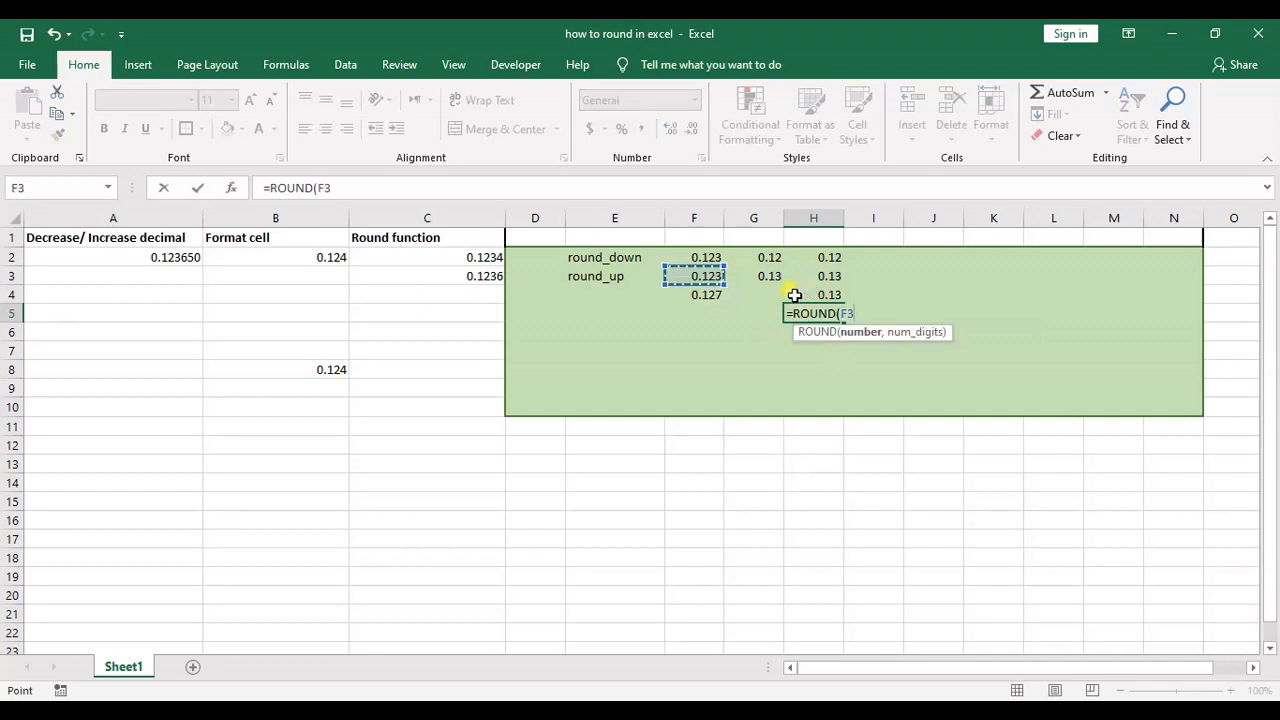
{"action": "type", "text": ","}
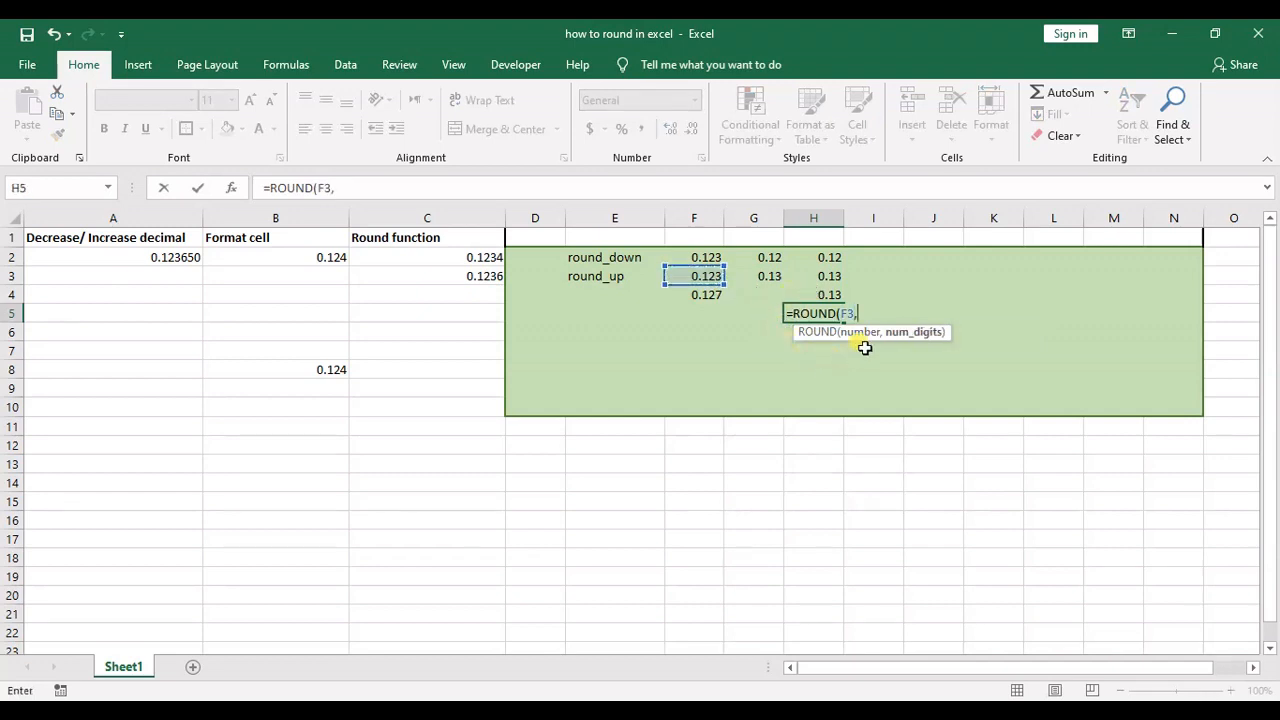
{"action": "type", "text": "2)"}
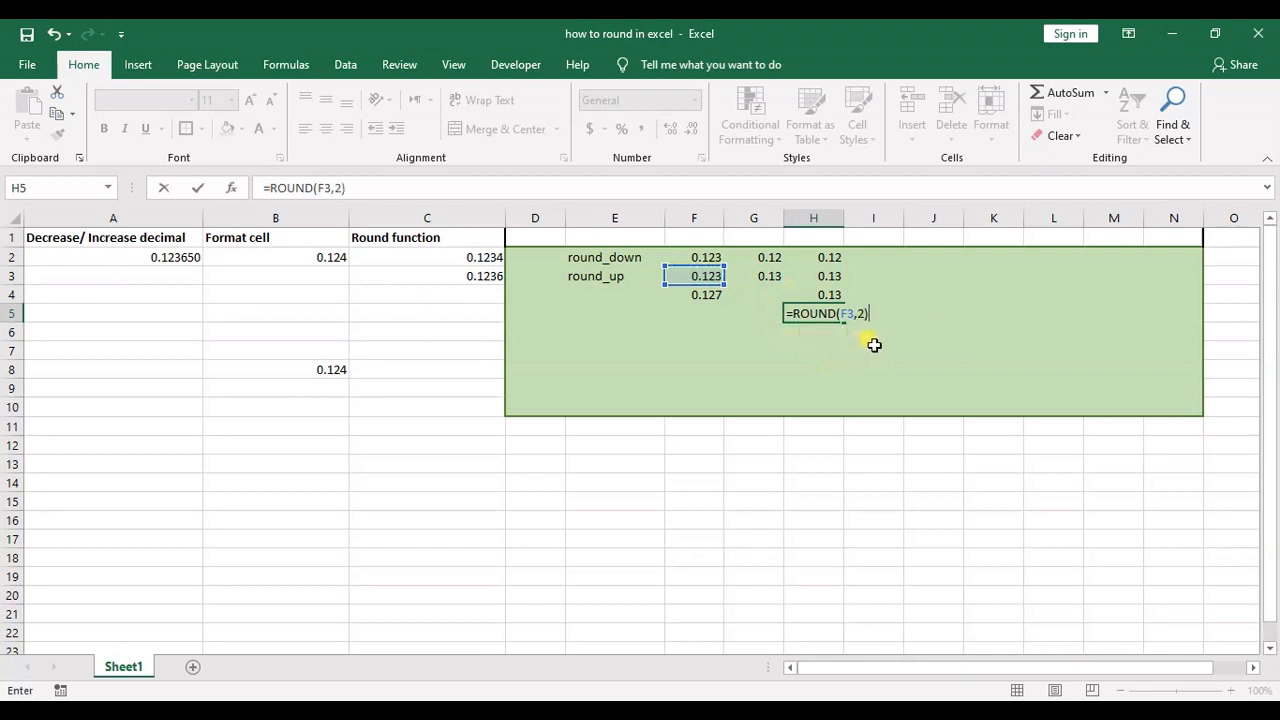
{"action": "key", "text": "Return"}
{"action": "left_click", "coordinate": [810, 318]}
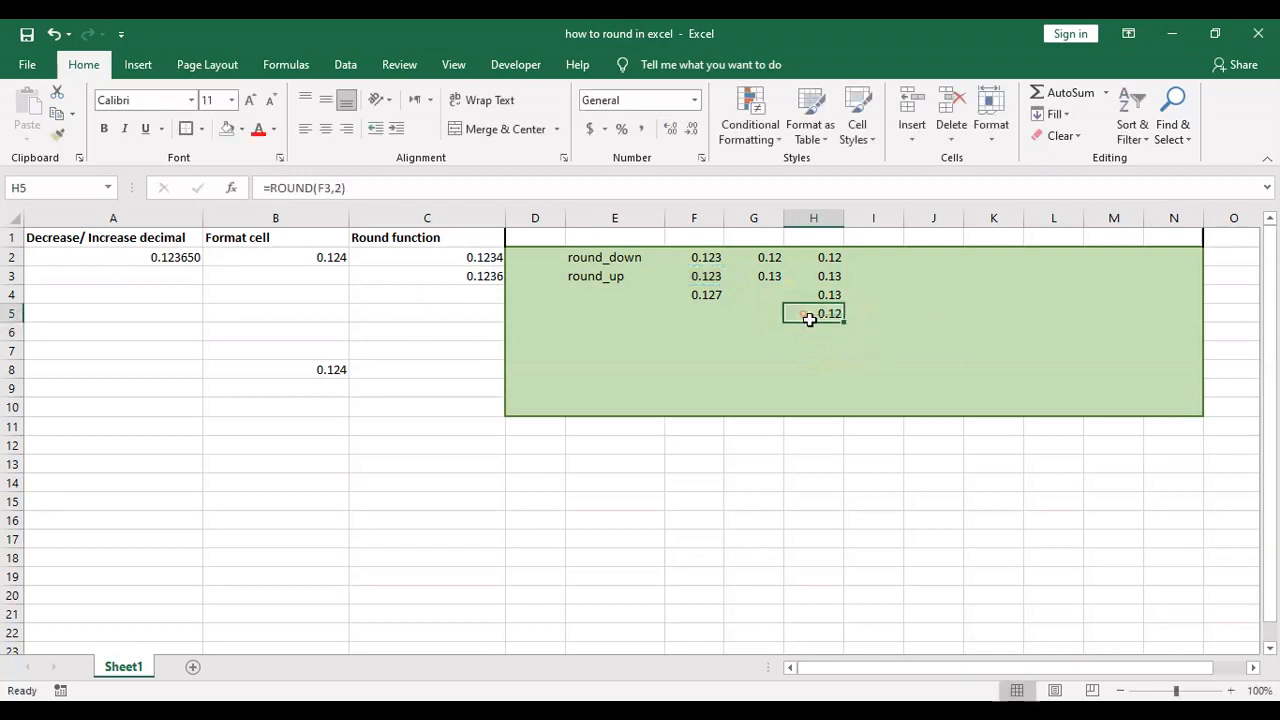